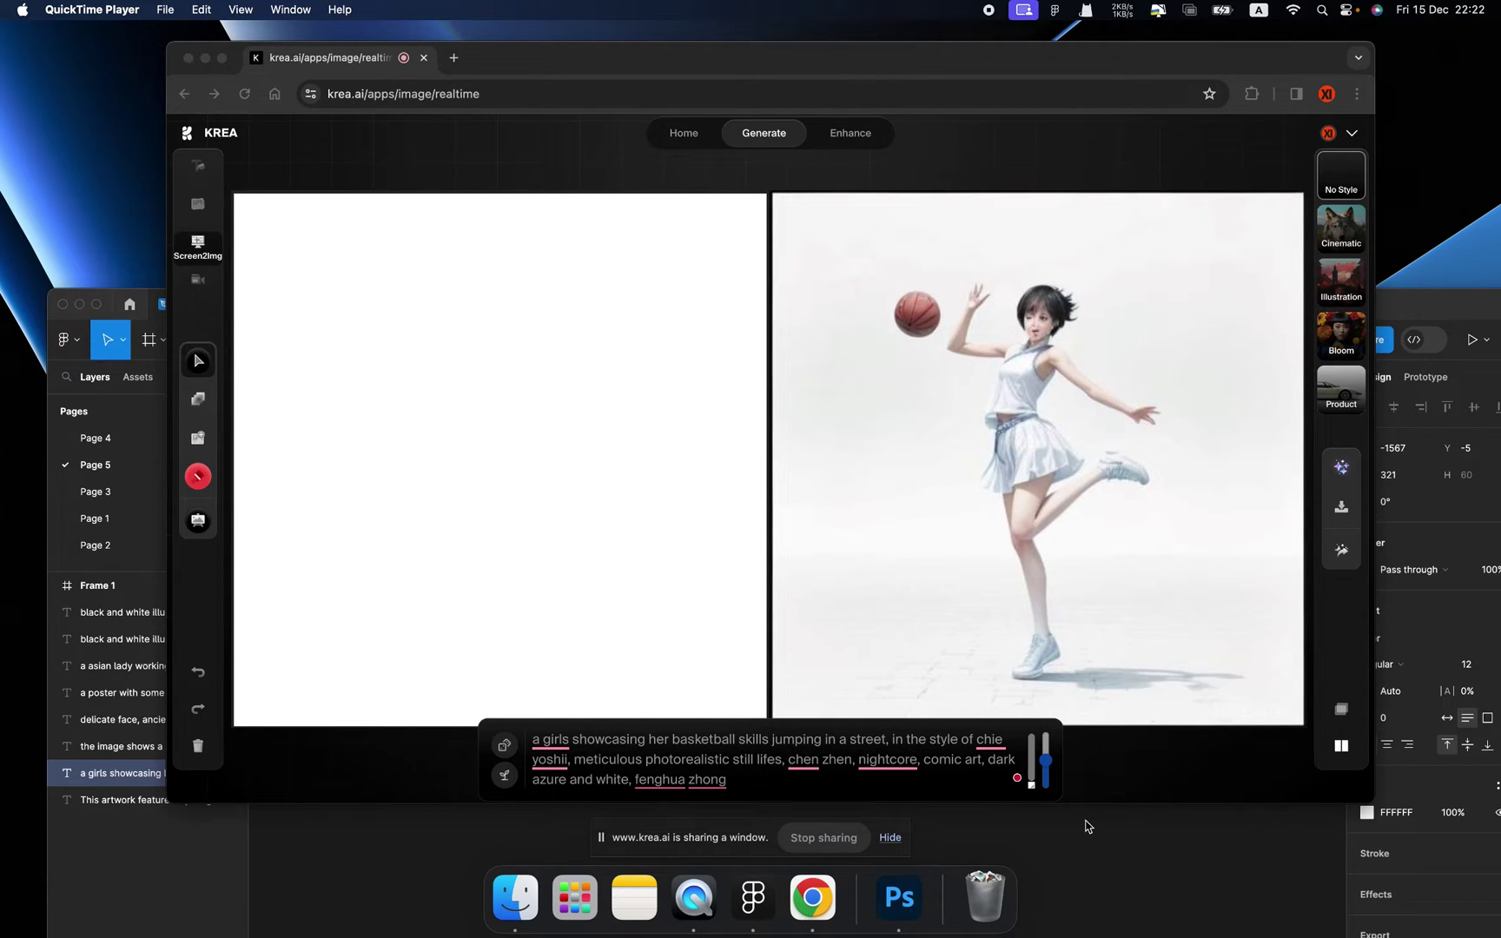
# - Check the Screen Mirroring options for the built-in display and the connected iPad
pyautogui.click(1345, 12)
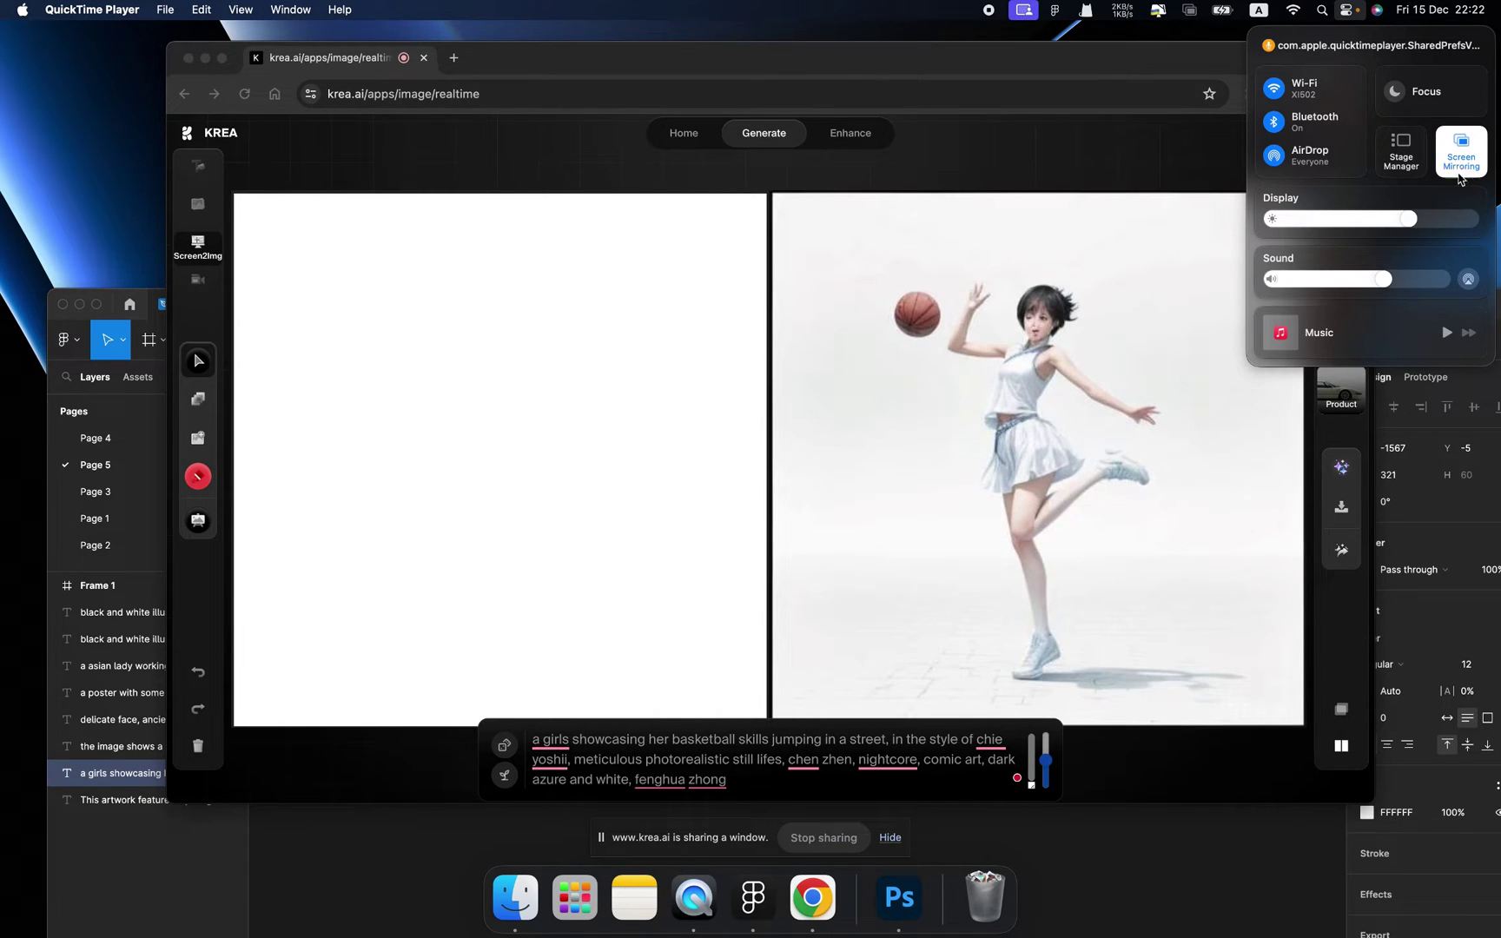
pyautogui.click(1214, 35)
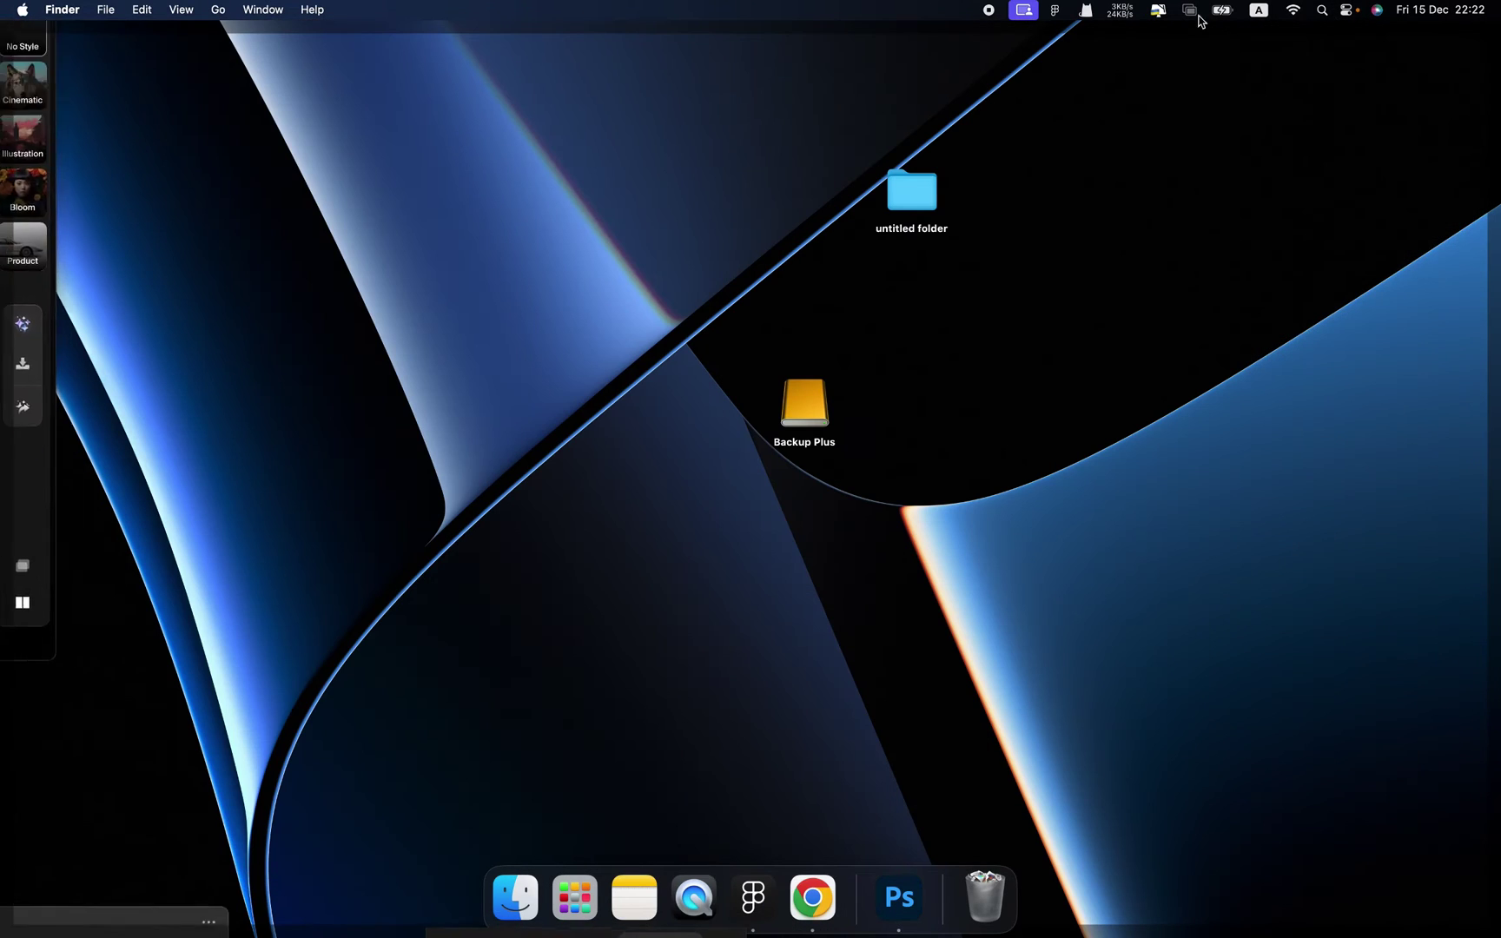
pyautogui.click(1190, 12)
pyautogui.click(1154, 108)
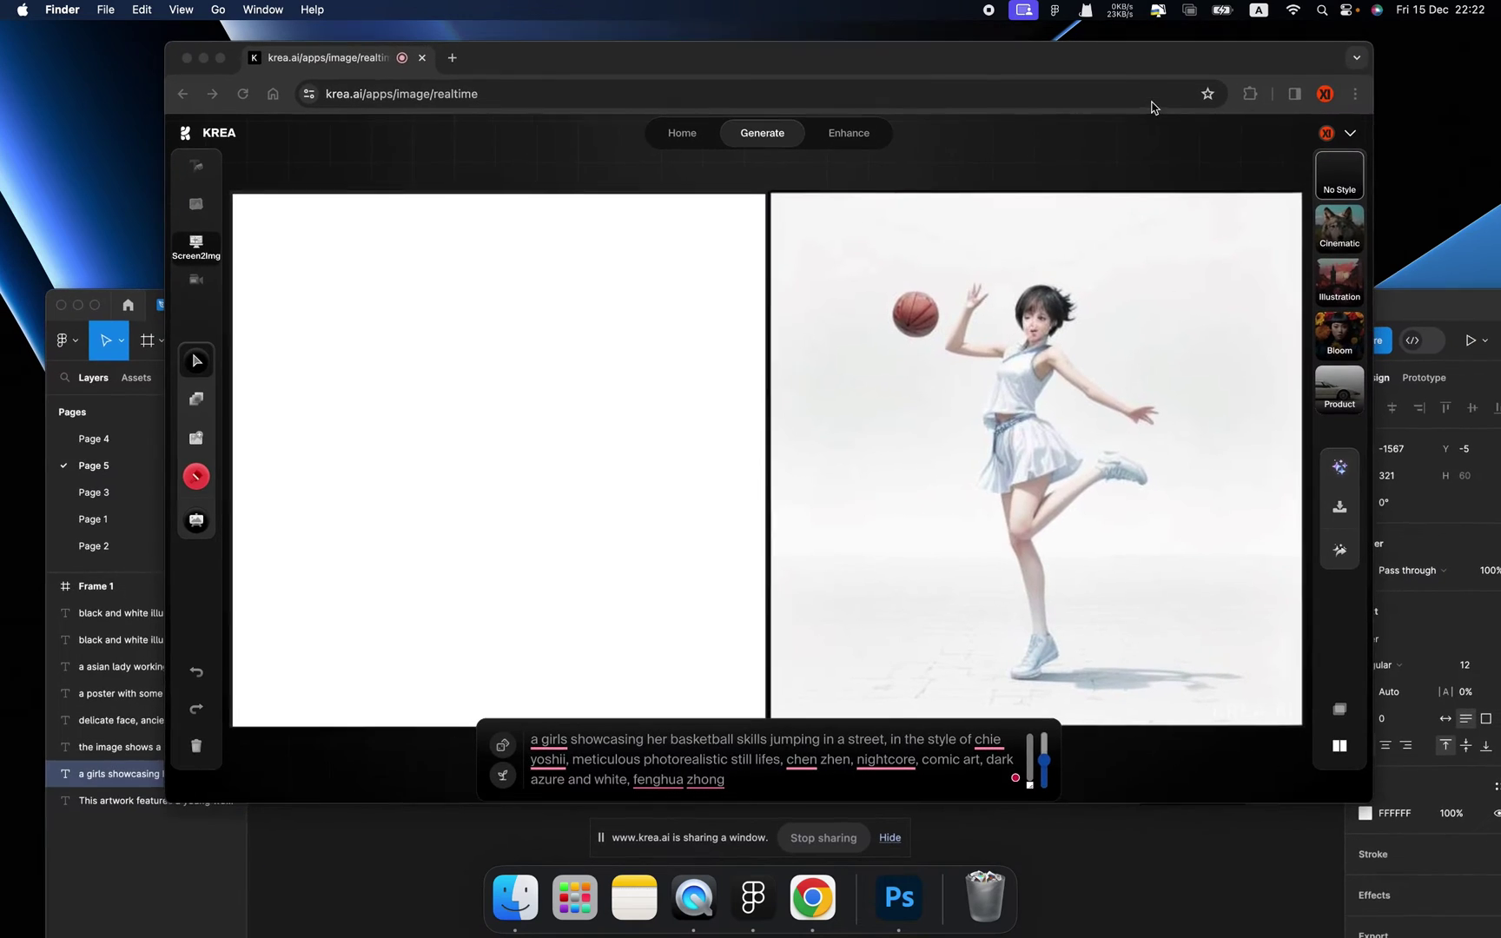
pyautogui.click(1191, 10)
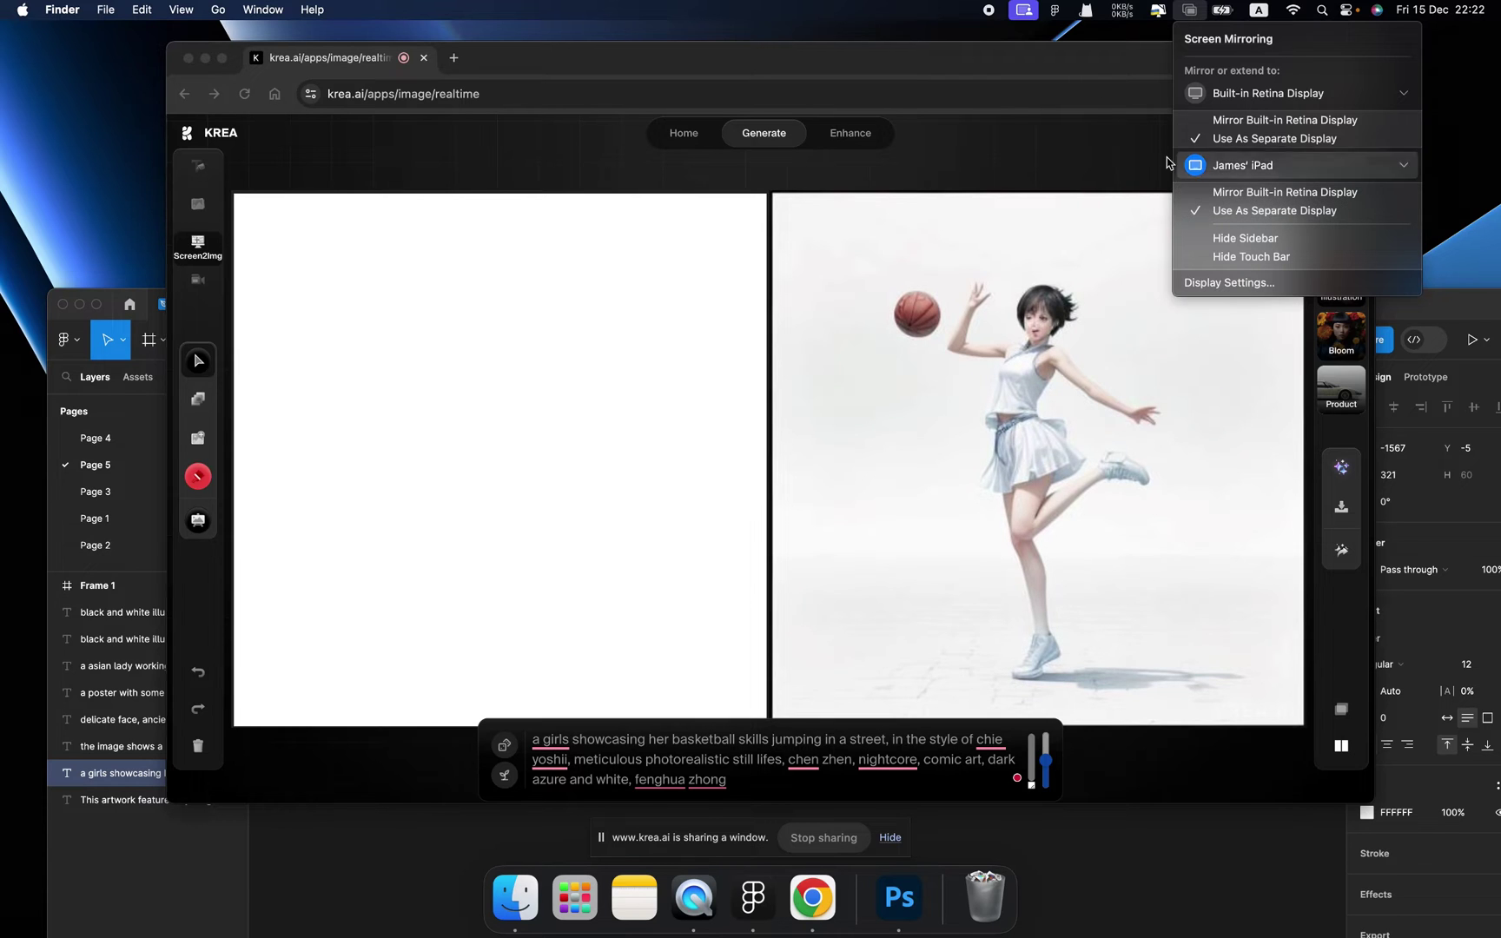
pyautogui.click(1083, 70)
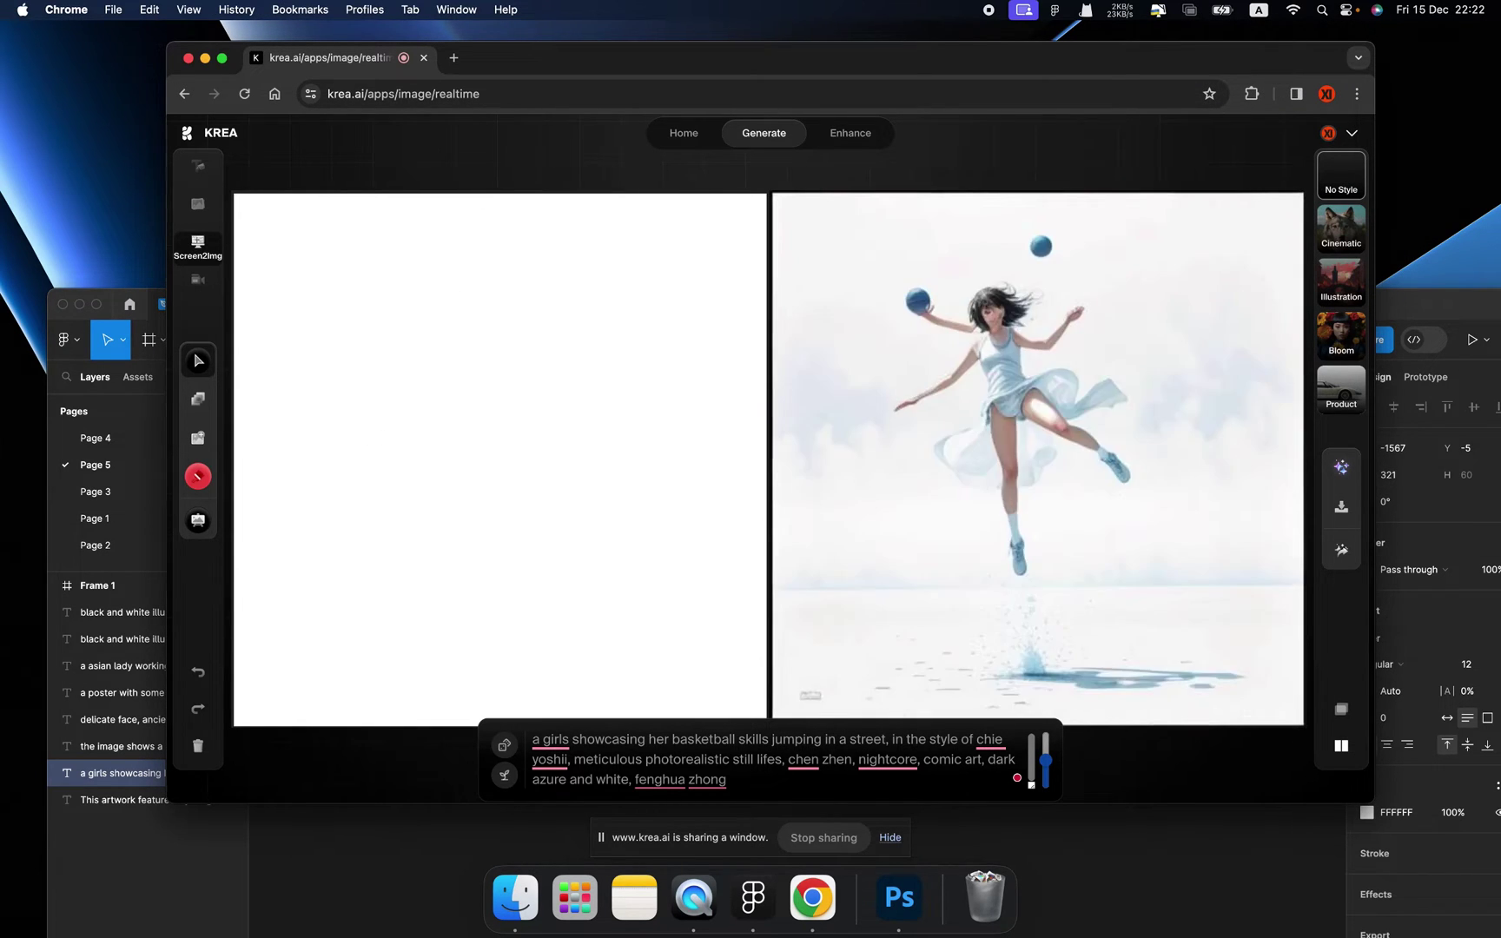
# - Restart the Screen2Img capture and share the Photoshop window Untitled-1 with krea.ai
pyautogui.moveTo(1500, 16); pyautogui.dragTo(1500, 116)
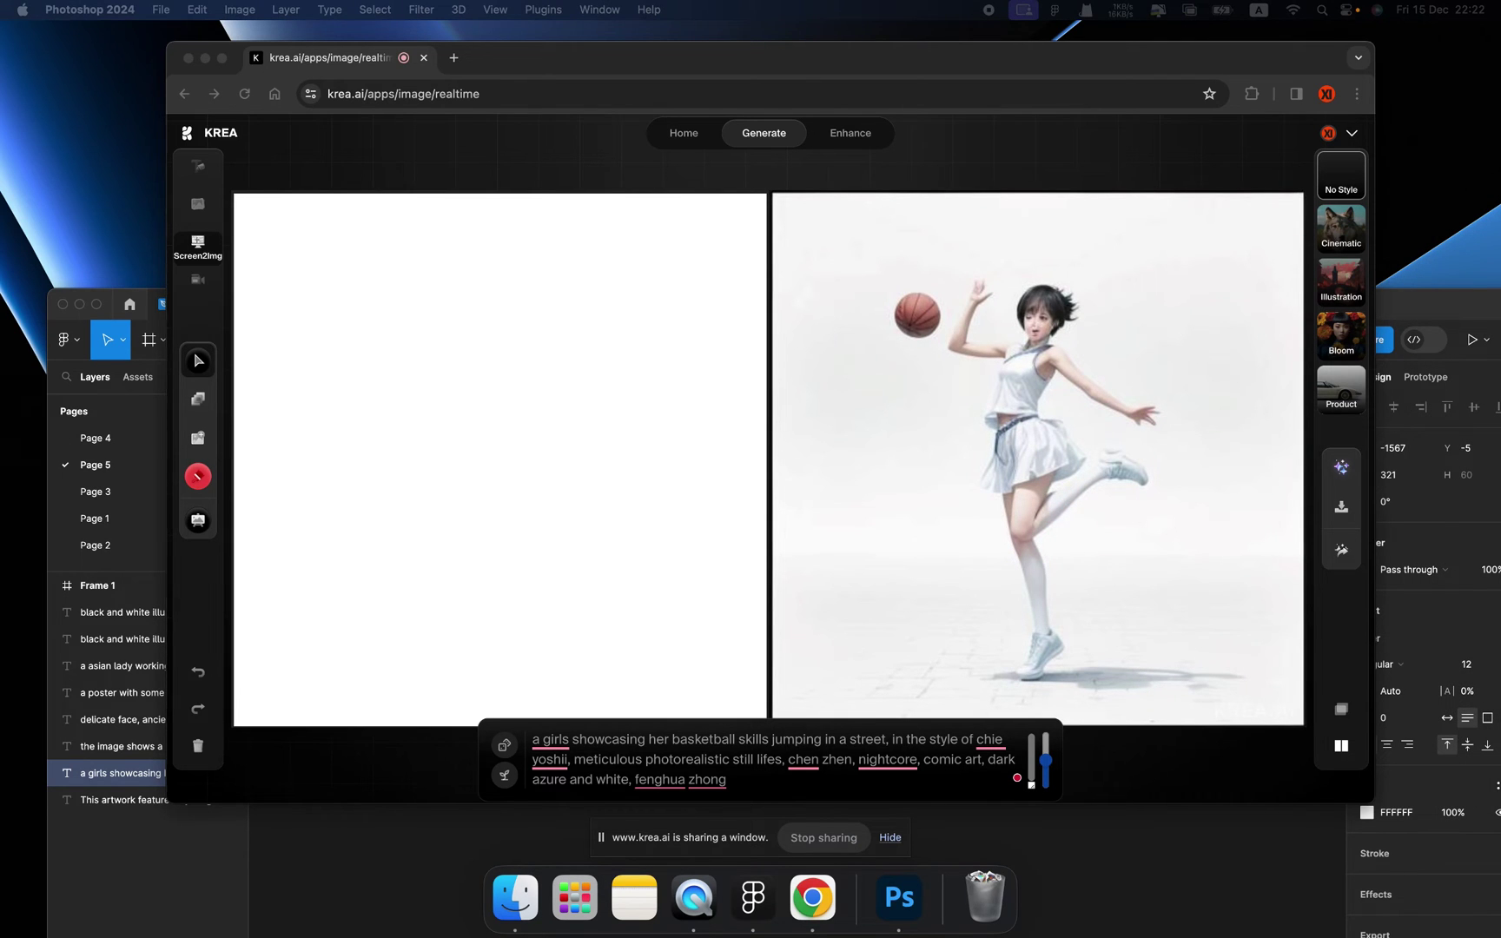
pyautogui.moveTo(1500, 31); pyautogui.dragTo(1500, 31)
pyautogui.click(492, 294)
pyautogui.click(200, 248)
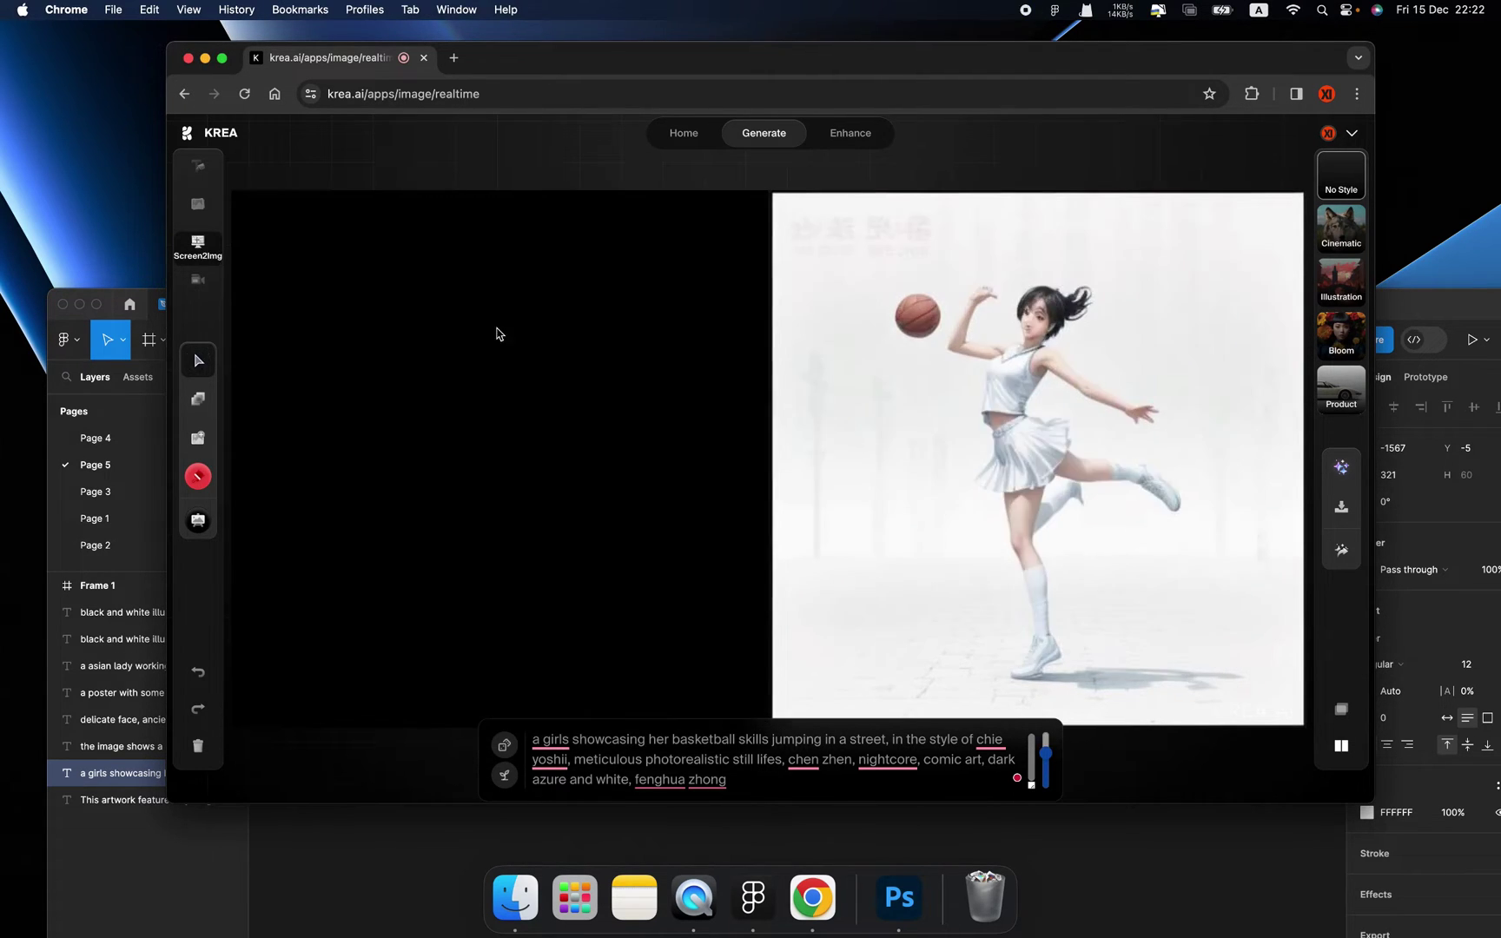
pyautogui.click(200, 248)
pyautogui.click(779, 195)
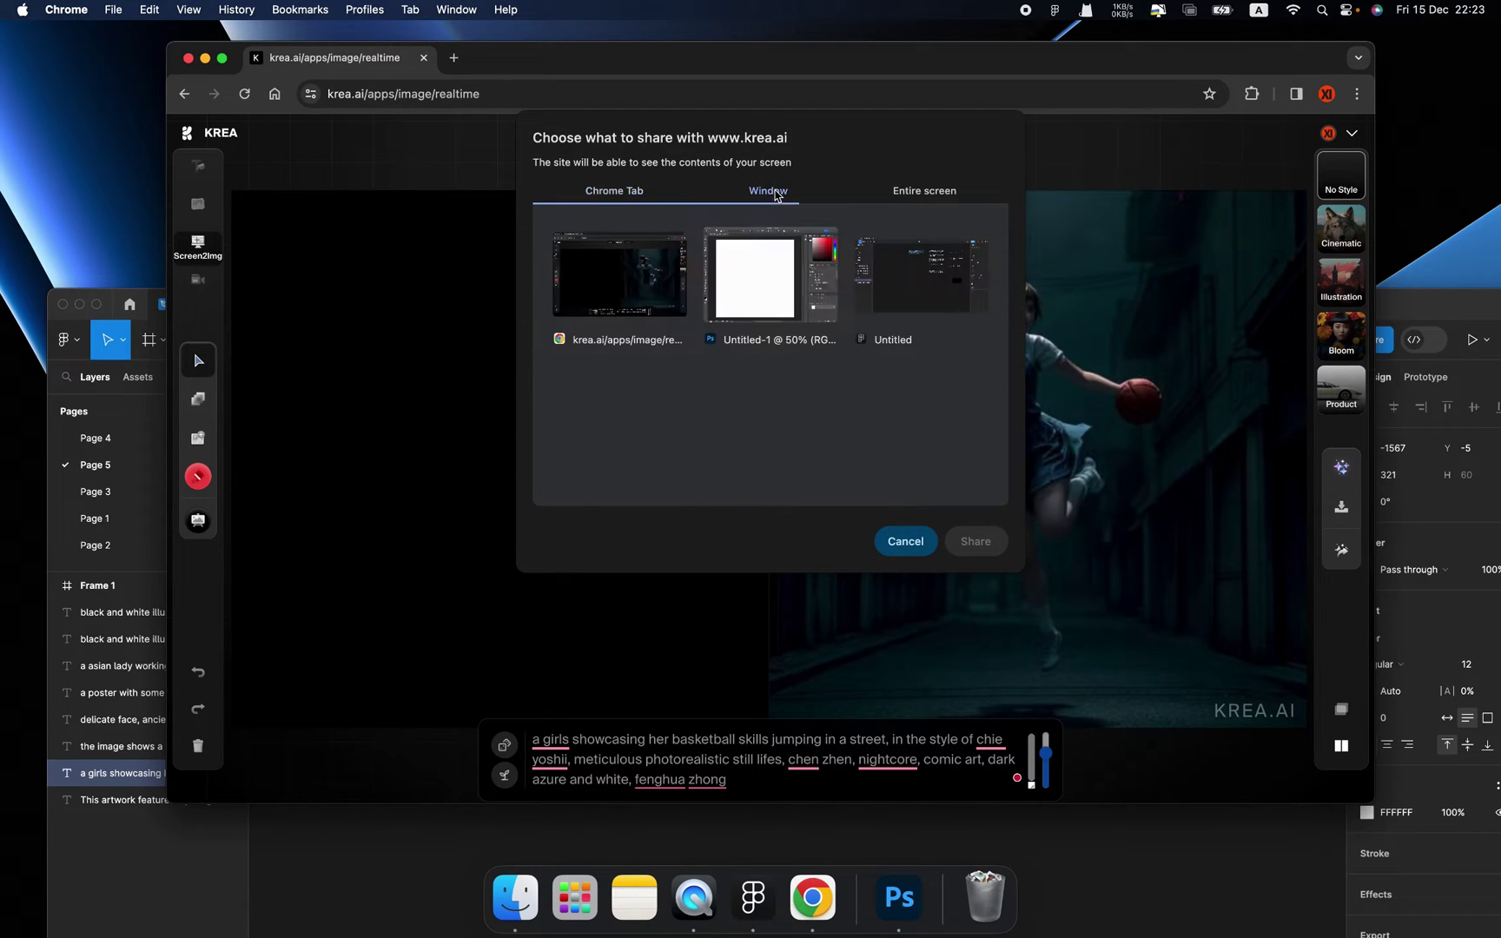
pyautogui.click(763, 294)
pyautogui.click(974, 542)
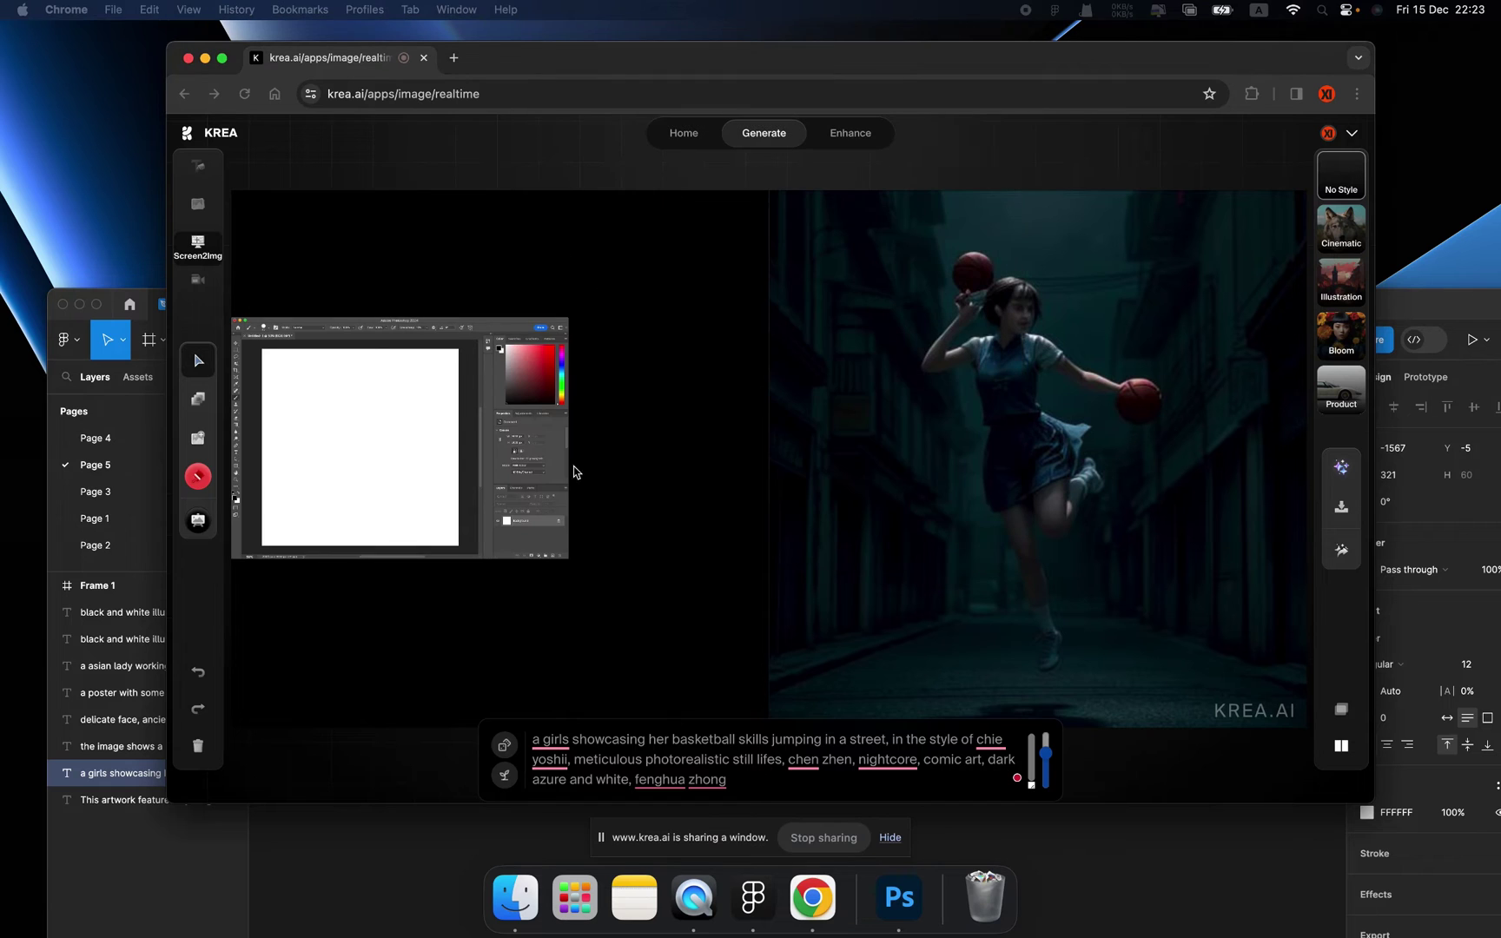
# - Enlarge and position the captured Photoshop window so its white canvas fills the input frame
pyautogui.moveTo(406, 426); pyautogui.dragTo(629, 498)
pyautogui.moveTo(455, 387); pyautogui.dragTo(249, 199)
pyautogui.moveTo(417, 397); pyautogui.dragTo(685, 510)
pyautogui.moveTo(474, 374); pyautogui.dragTo(230, 191)
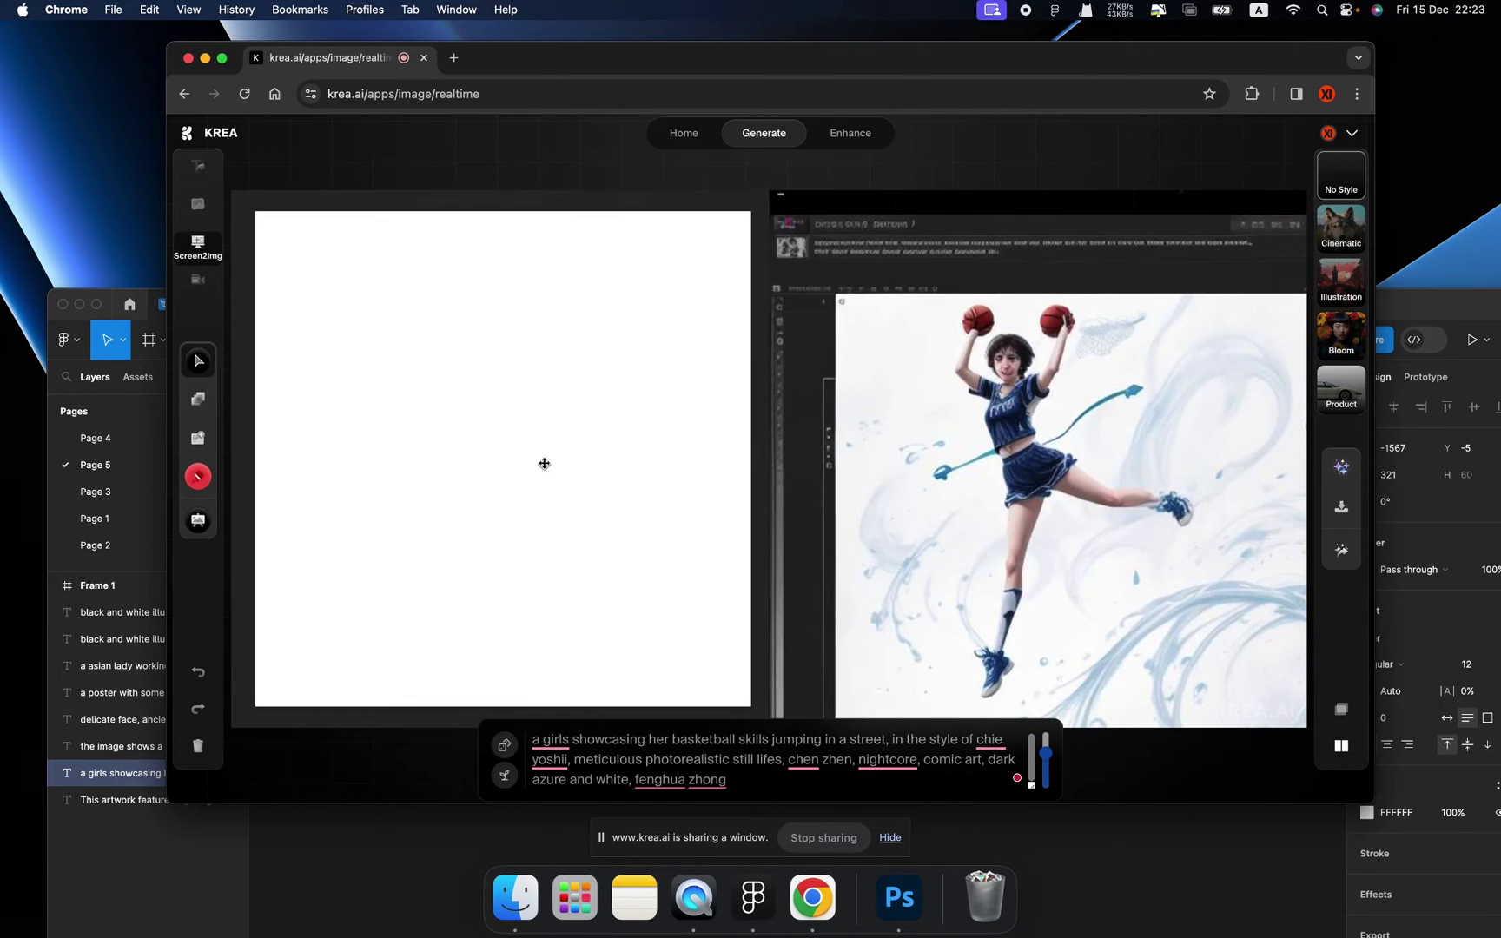
pyautogui.moveTo(464, 410); pyautogui.dragTo(576, 495)
pyautogui.moveTo(330, 270); pyautogui.dragTo(231, 207)
pyautogui.moveTo(597, 549); pyautogui.dragTo(518, 453)
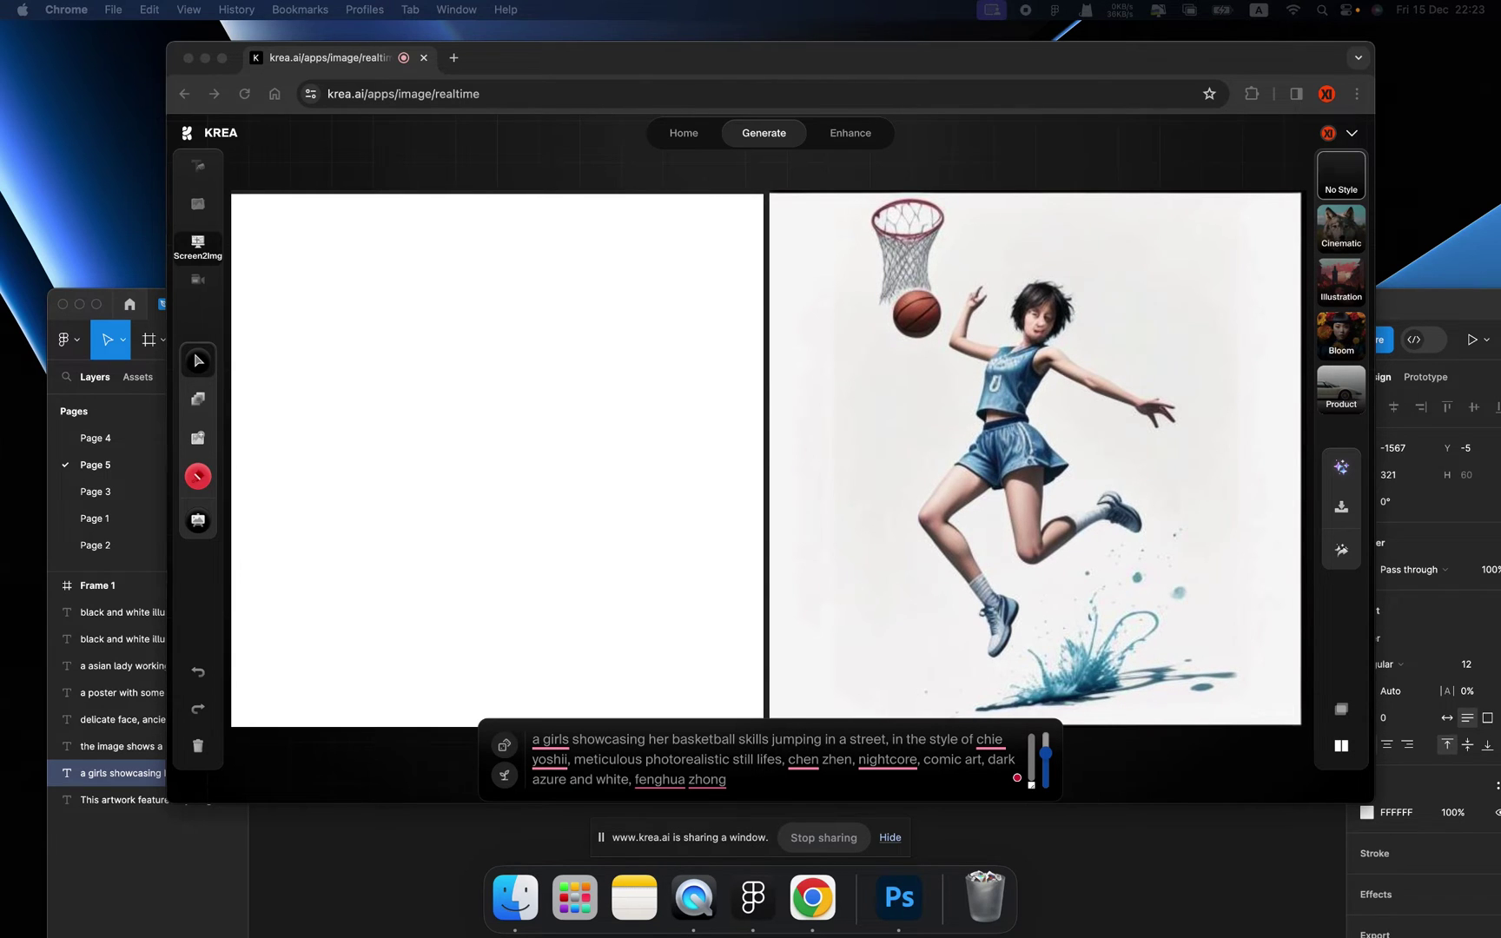
# - Try a rough first outline with a curved arm line near the canvas's upper middle, and undo it
pyautogui.moveTo(488, 274)
pyautogui.mouseDown()
pyautogui.moveTo(514, 351)
pyautogui.moveTo(492, 368)
pyautogui.moveTo(465, 343)
pyautogui.moveTo(487, 254)
pyautogui.moveTo(580, 326)
pyautogui.moveTo(586, 352)
pyautogui.mouseUp()
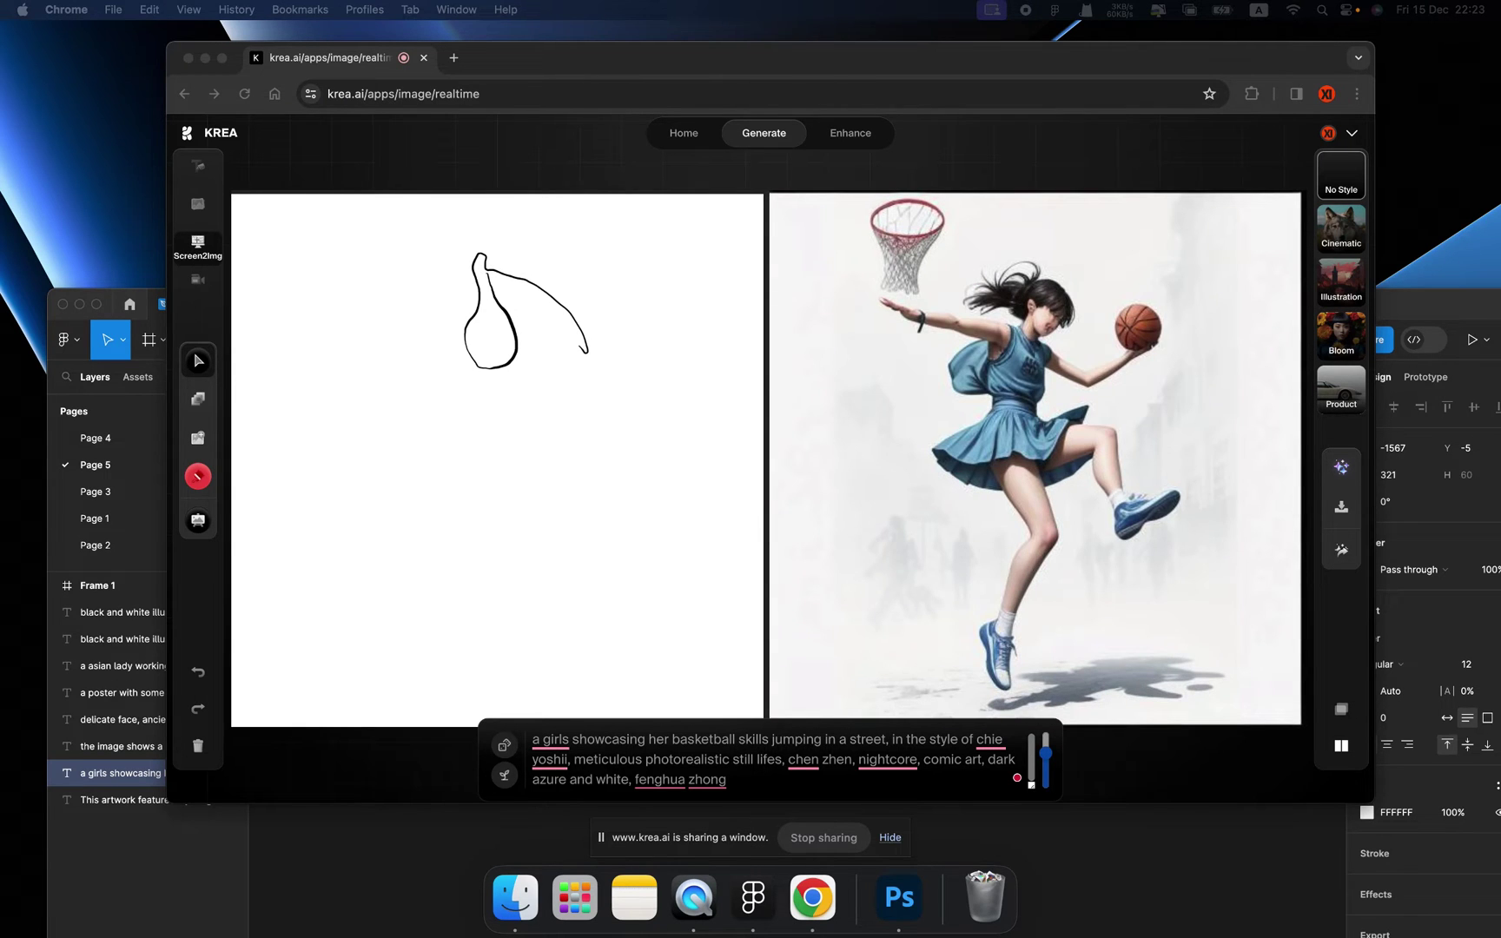
pyautogui.press('super+z')
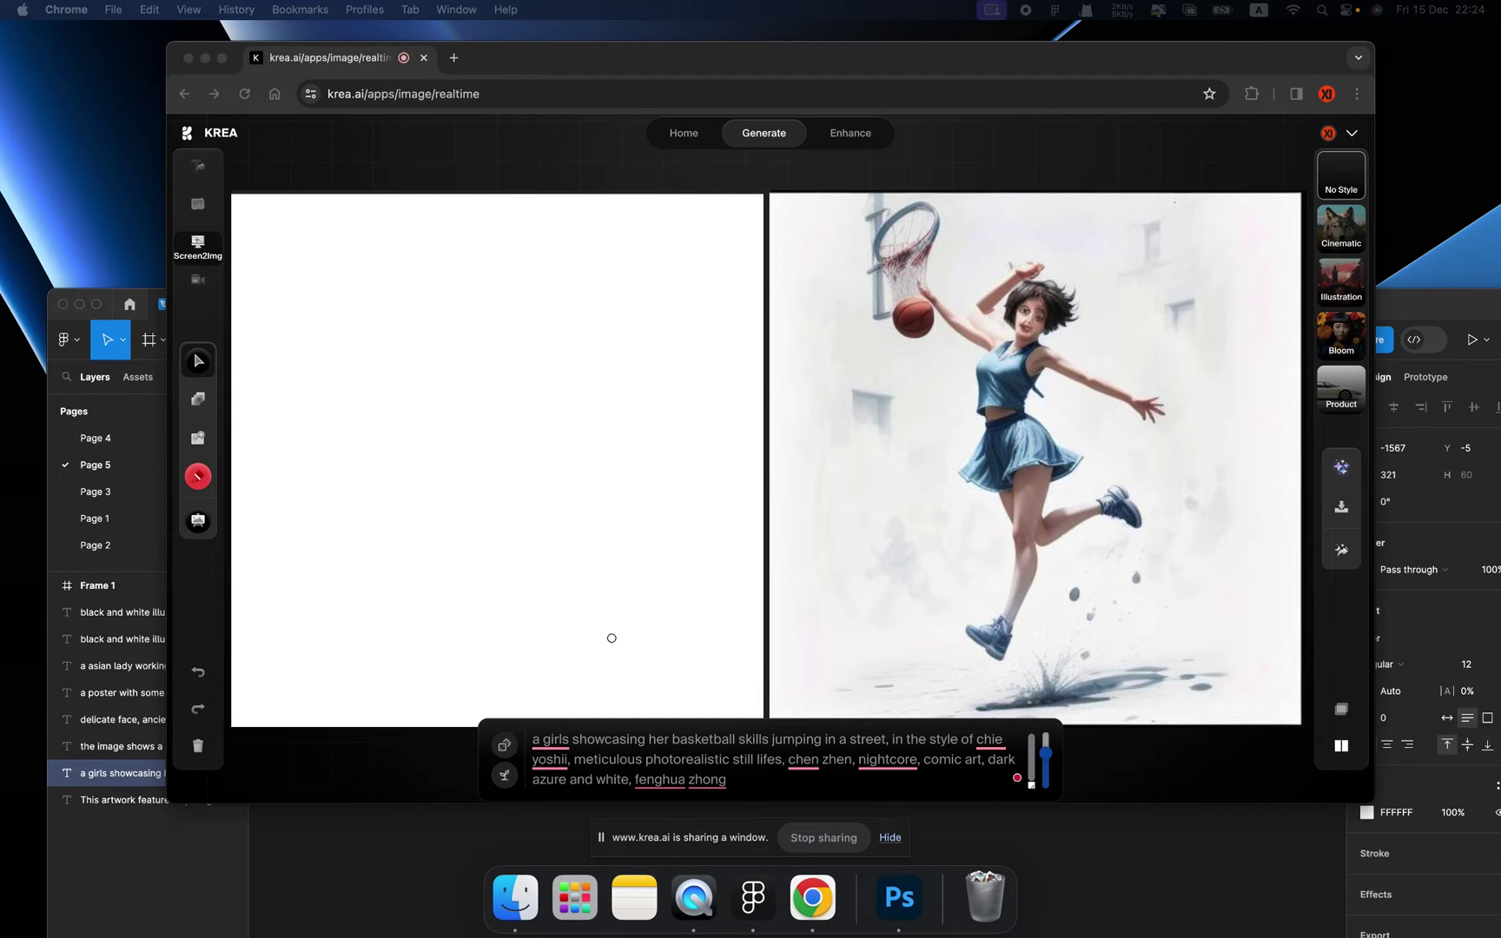
# - Sketch the player's raised arm with a hand holding a basketball in the upper part of the canvas
pyautogui.moveTo(440, 261); pyautogui.dragTo(483, 360)
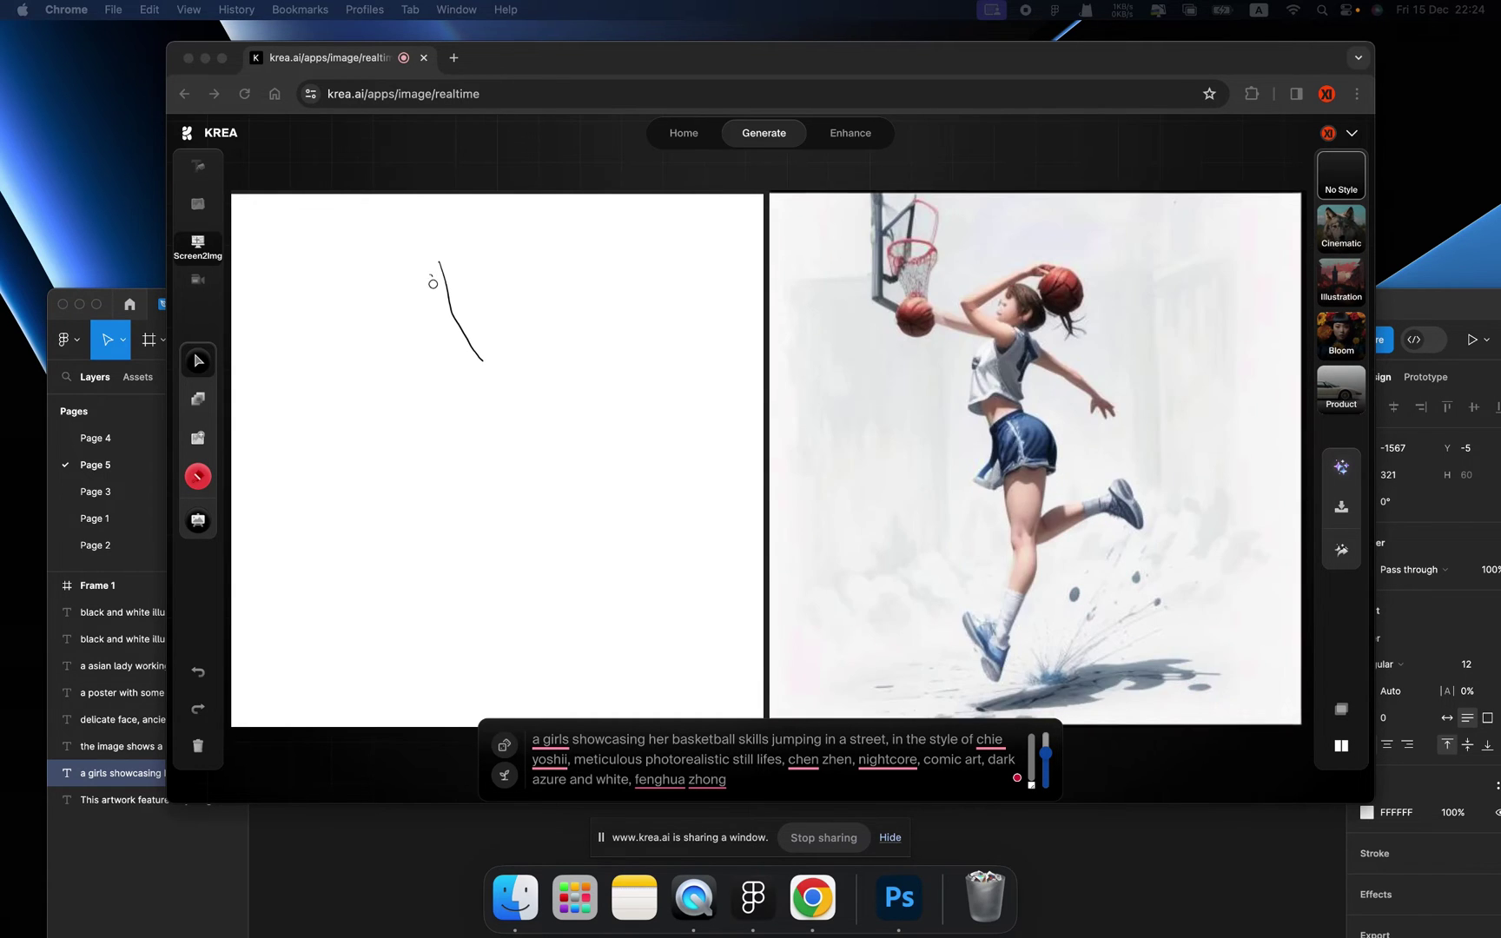
pyautogui.moveTo(432, 276); pyautogui.dragTo(469, 380)
pyautogui.moveTo(441, 271)
pyautogui.mouseDown()
pyautogui.moveTo(447, 251)
pyautogui.moveTo(422, 268)
pyautogui.moveTo(425, 221)
pyautogui.moveTo(433, 266)
pyautogui.mouseUp()
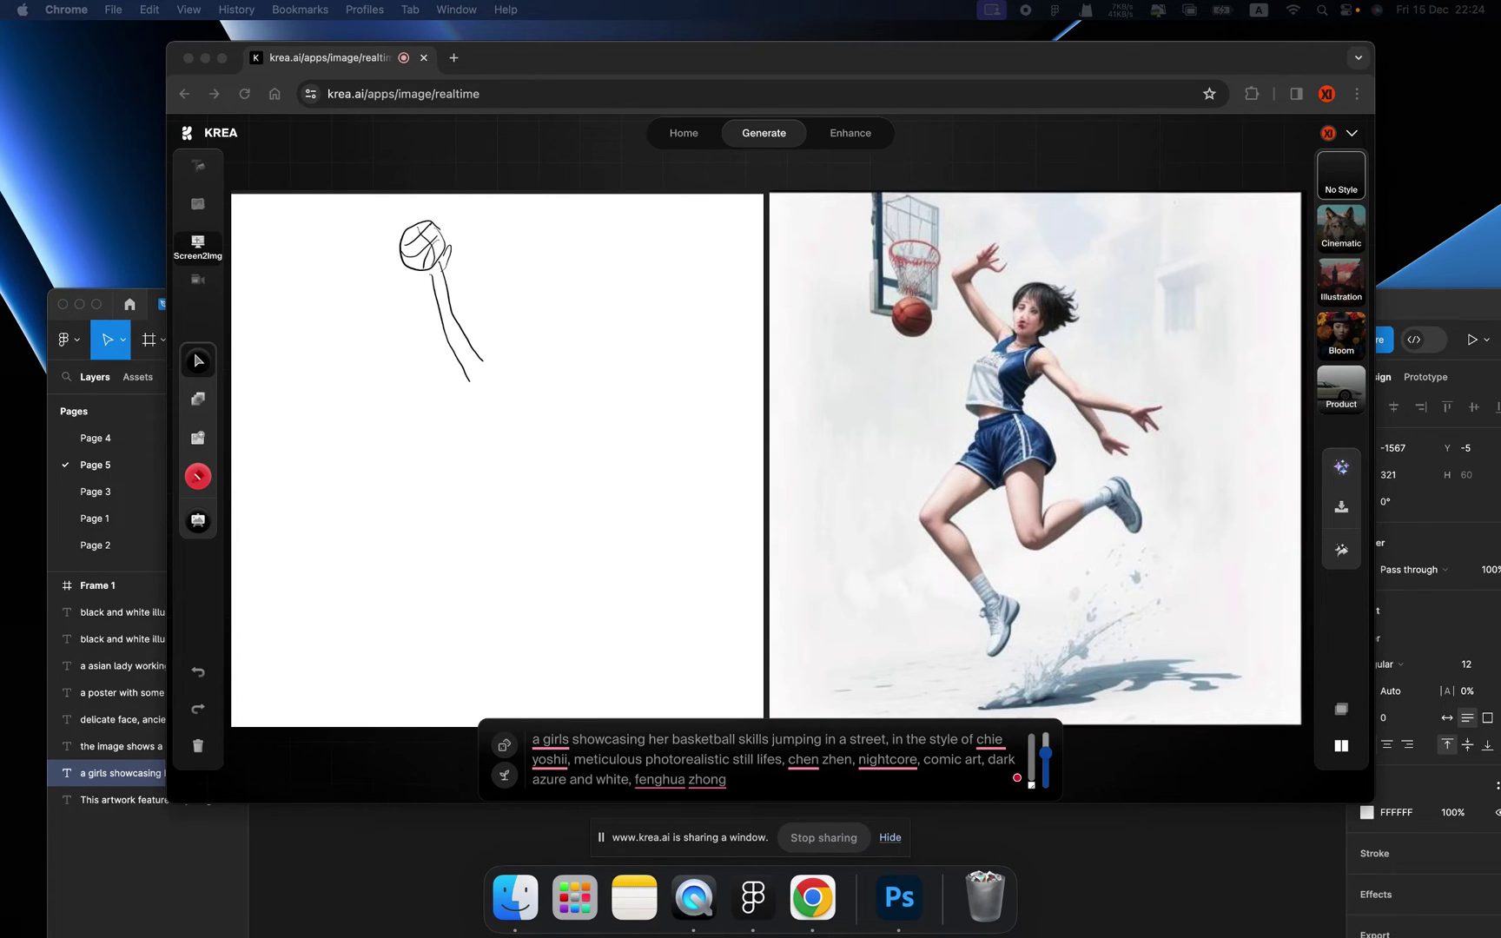
# - Sketch the player's upper body with tank top, shorts and lowered arm, plus the head with a ponytail
pyautogui.moveTo(470, 380)
pyautogui.mouseDown()
pyautogui.moveTo(482, 411)
pyautogui.moveTo(498, 383)
pyautogui.moveTo(532, 373)
pyautogui.moveTo(534, 426)
pyautogui.moveTo(484, 414)
pyautogui.moveTo(497, 445)
pyautogui.moveTo(534, 446)
pyautogui.moveTo(495, 443)
pyautogui.moveTo(564, 493)
pyautogui.moveTo(526, 512)
pyautogui.moveTo(517, 483)
pyautogui.moveTo(465, 481)
pyautogui.moveTo(506, 497)
pyautogui.mouseUp()
pyautogui.moveTo(535, 372)
pyautogui.mouseDown()
pyautogui.moveTo(580, 392)
pyautogui.moveTo(618, 467)
pyautogui.moveTo(566, 408)
pyautogui.moveTo(536, 405)
pyautogui.moveTo(512, 342)
pyautogui.moveTo(500, 339)
pyautogui.moveTo(493, 375)
pyautogui.moveTo(493, 362)
pyautogui.mouseUp()
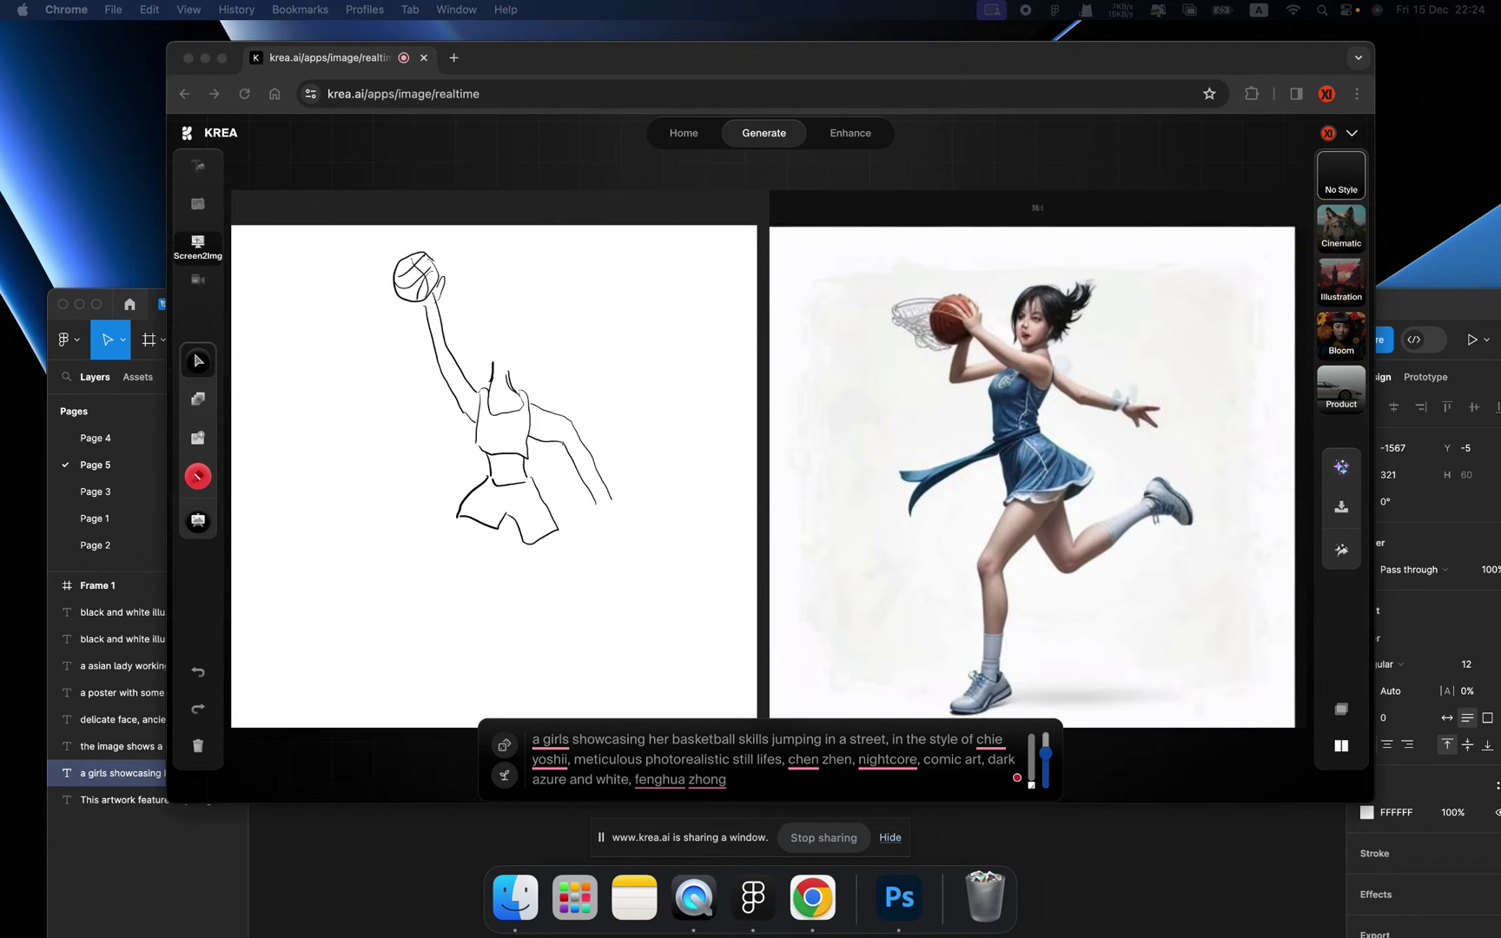
pyautogui.moveTo(491, 365); pyautogui.dragTo(509, 364)
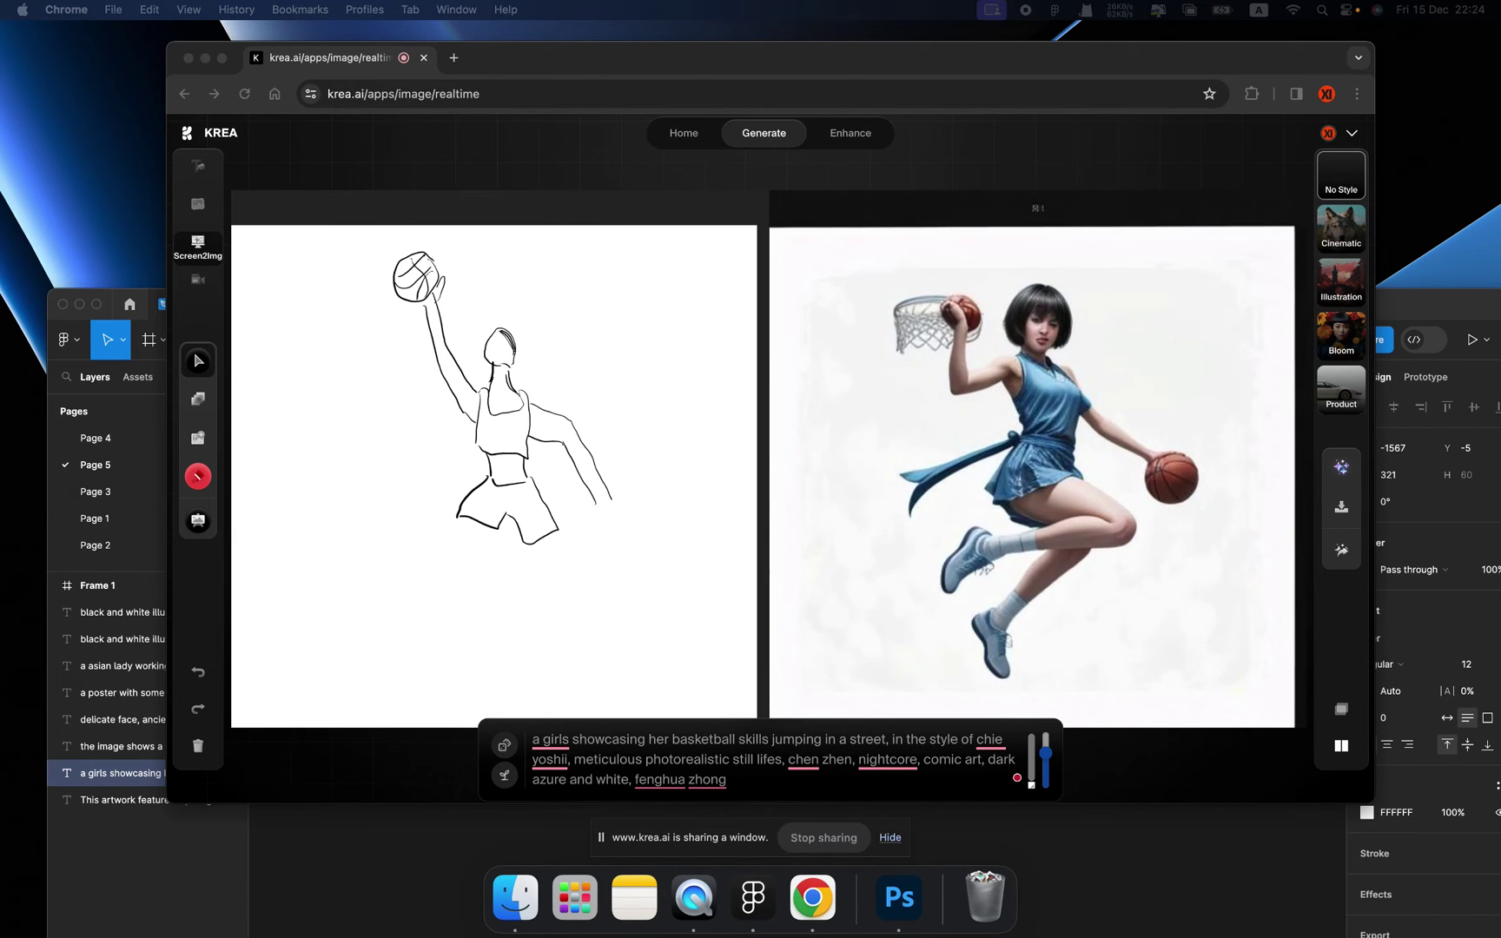
pyautogui.moveTo(511, 331); pyautogui.dragTo(543, 400)
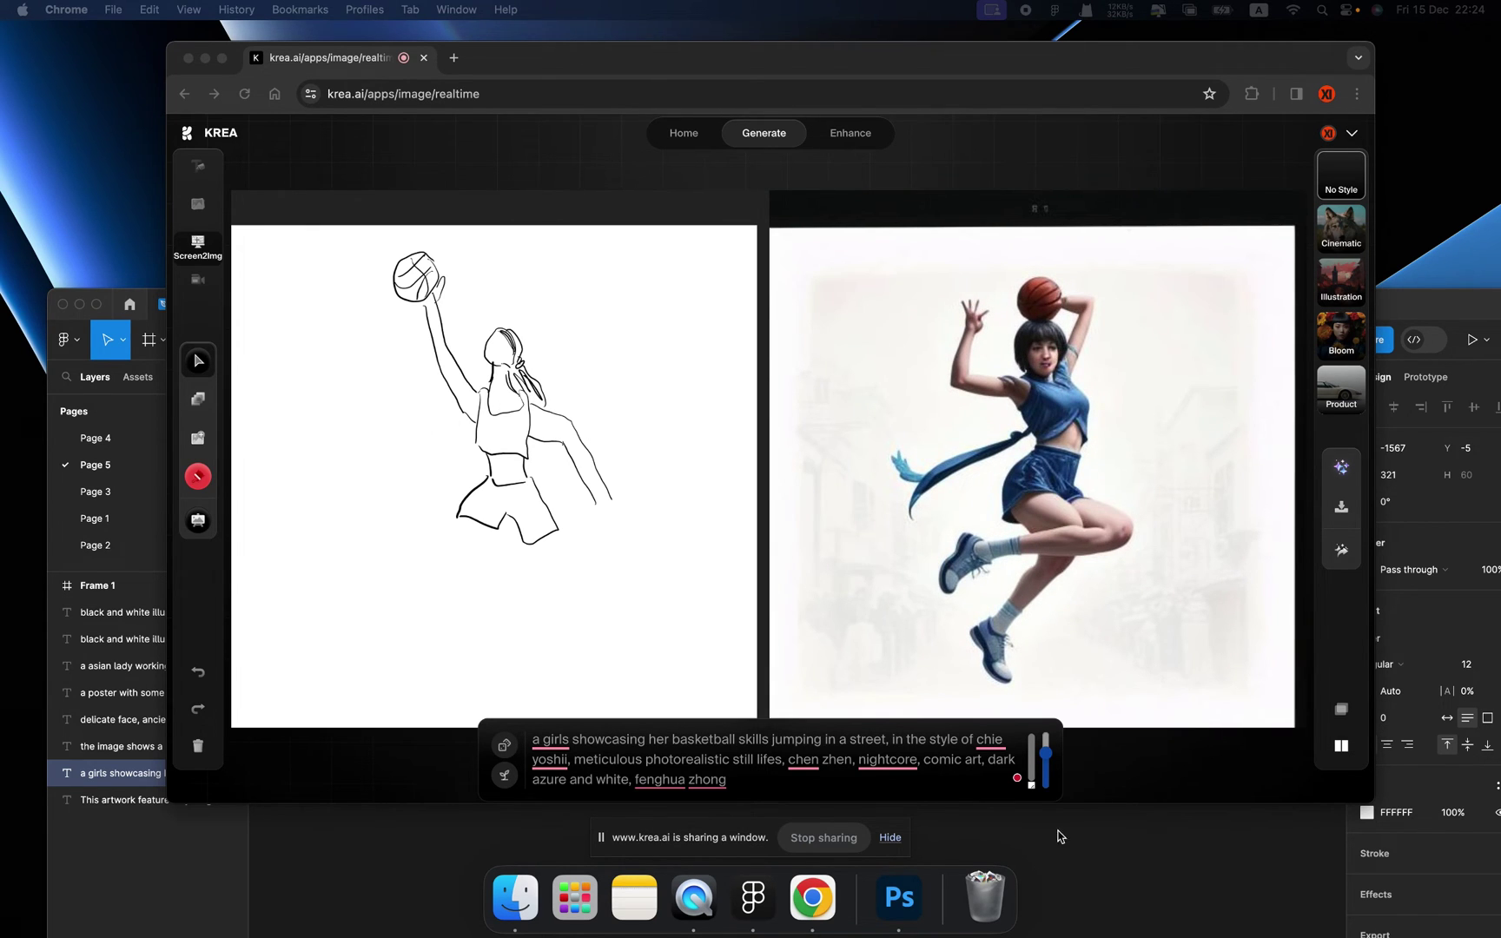
# - Lower the AI strength slightly and randomize the seed several times to vary the generated player
pyautogui.moveTo(1049, 754); pyautogui.dragTo(1049, 766)
pyautogui.click(505, 784)
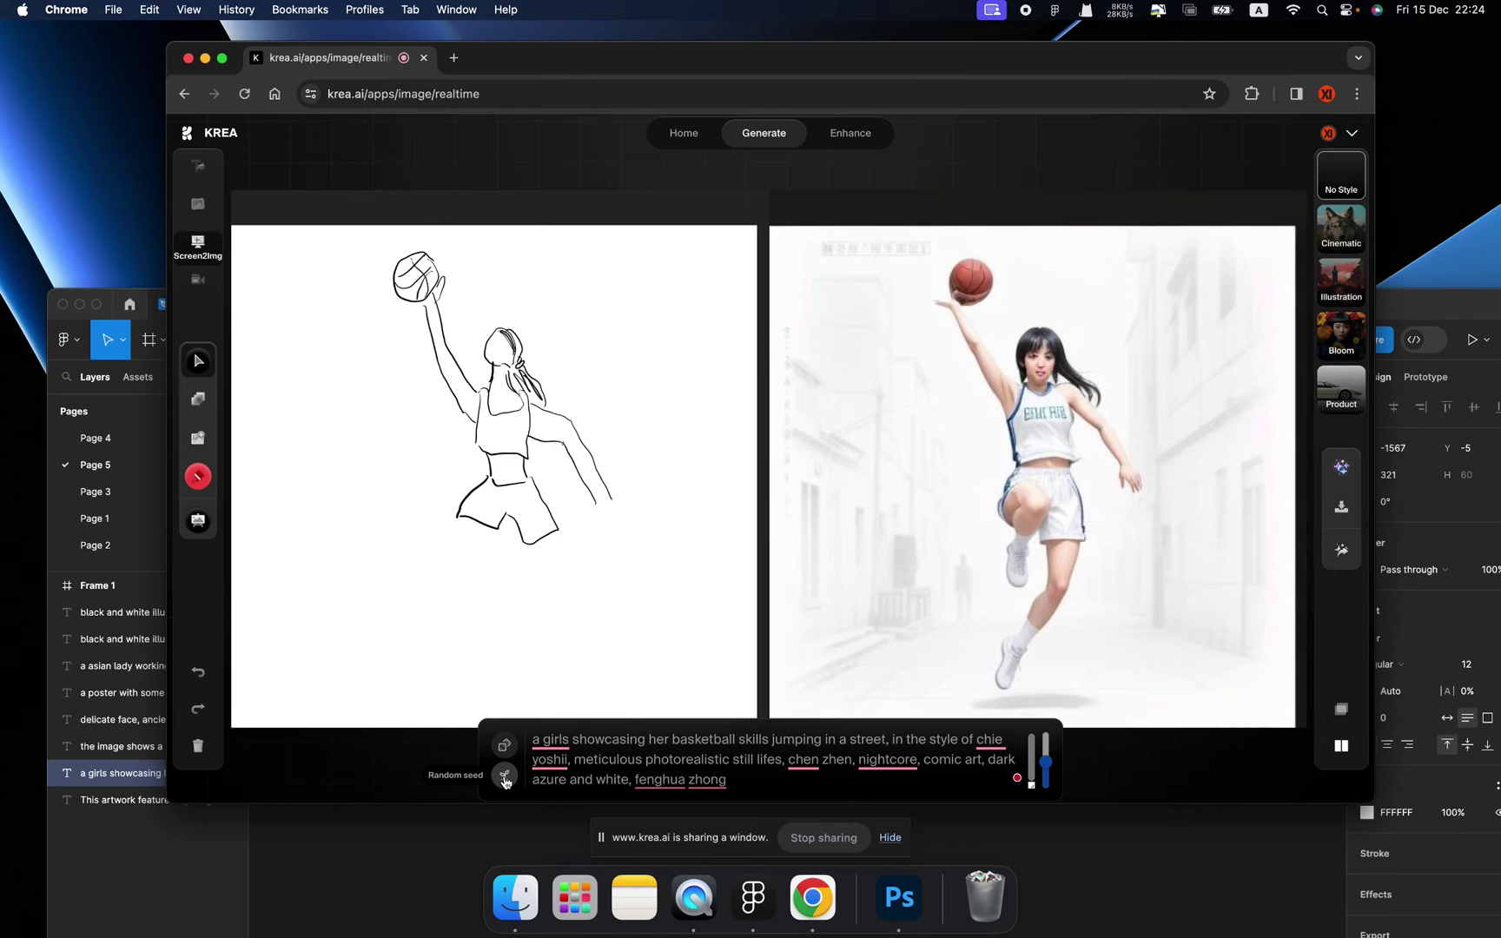
pyautogui.click(504, 782)
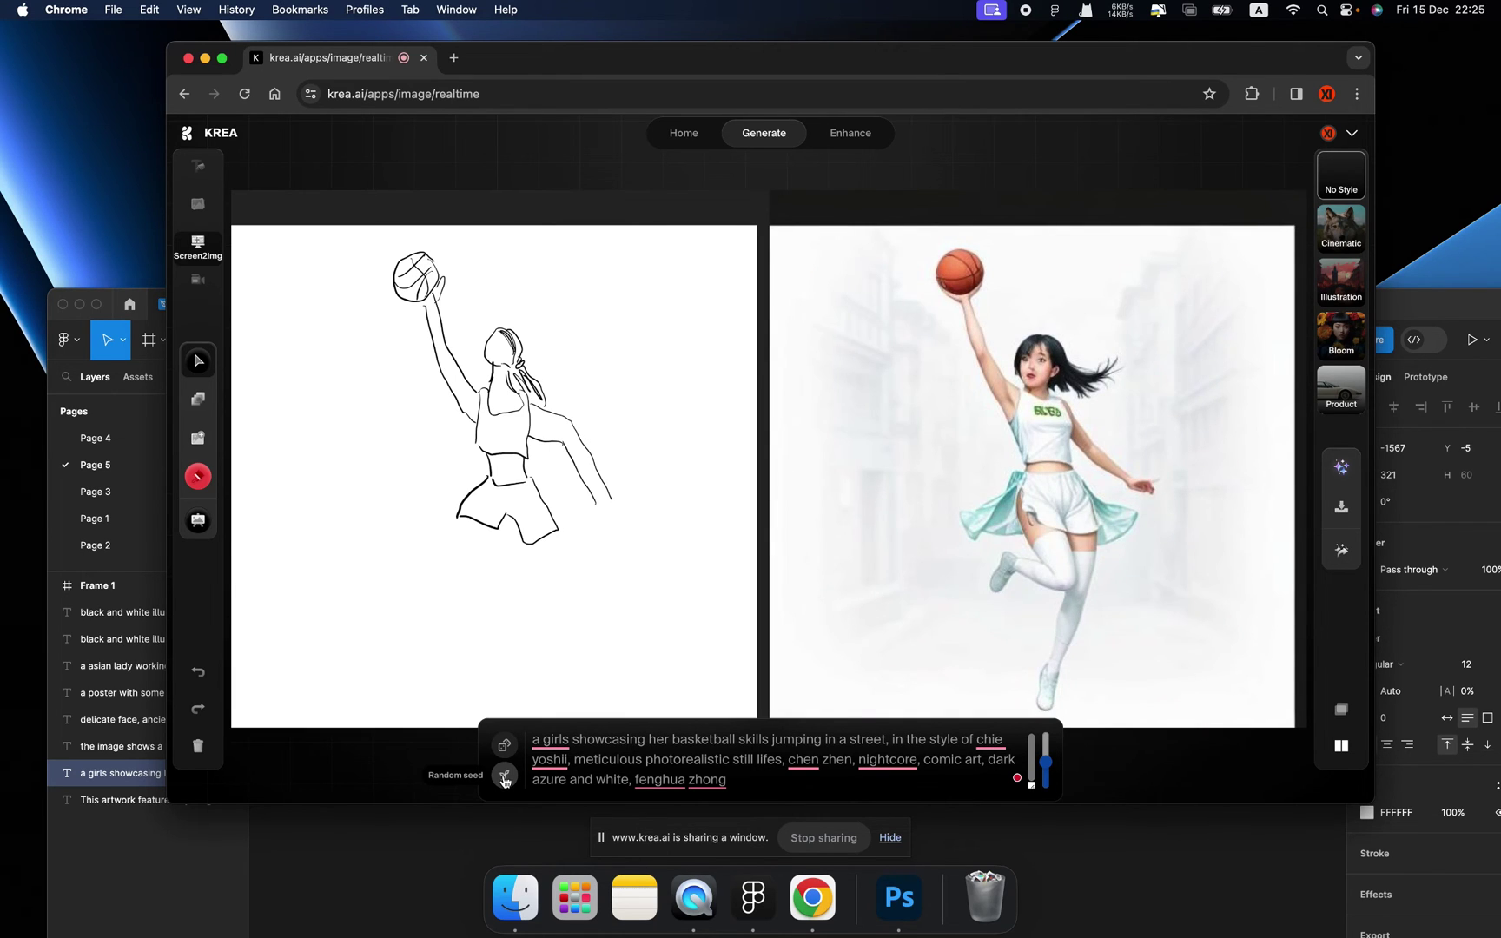
pyautogui.click(505, 780)
# - Sketch the hand on the lowered arm and both legs with feet below the shorts
pyautogui.click(623, 510)
pyautogui.moveTo(611, 501)
pyautogui.mouseDown()
pyautogui.moveTo(627, 509)
pyautogui.moveTo(610, 516)
pyautogui.mouseUp()
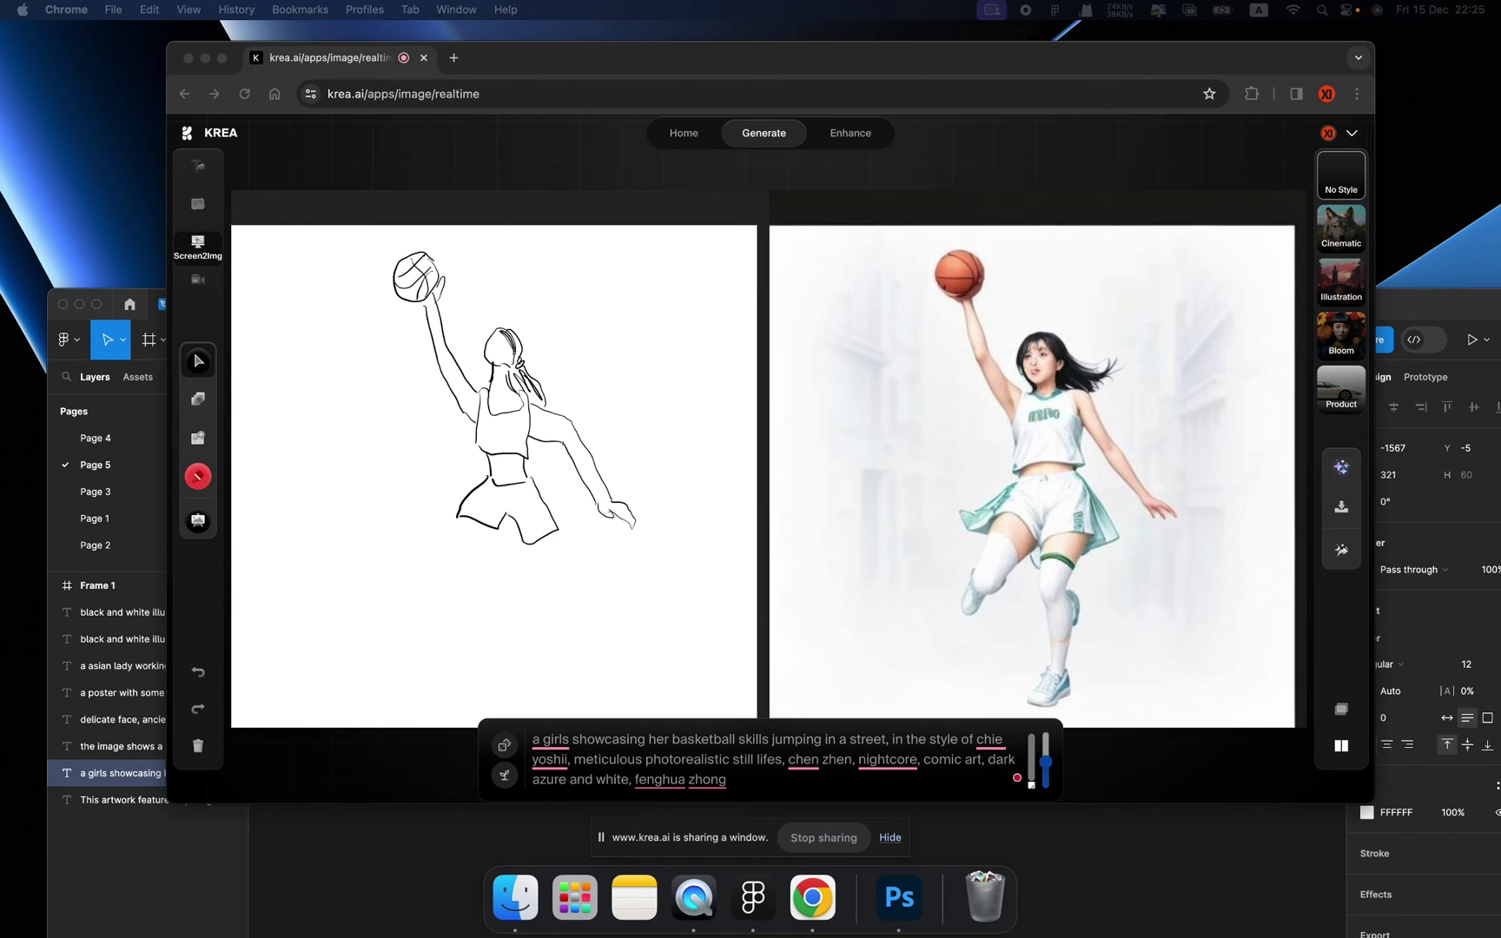
pyautogui.moveTo(489, 527)
pyautogui.mouseDown()
pyautogui.moveTo(483, 548)
pyautogui.moveTo(456, 543)
pyautogui.moveTo(499, 616)
pyautogui.moveTo(500, 569)
pyautogui.moveTo(506, 609)
pyautogui.moveTo(487, 659)
pyautogui.mouseUp()
pyautogui.moveTo(507, 611)
pyautogui.mouseDown()
pyautogui.moveTo(494, 658)
pyautogui.moveTo(498, 616)
pyautogui.mouseUp()
pyautogui.moveTo(535, 545)
pyautogui.mouseDown()
pyautogui.moveTo(562, 607)
pyautogui.moveTo(561, 561)
pyautogui.moveTo(606, 653)
pyautogui.mouseUp()
pyautogui.moveTo(550, 587); pyautogui.dragTo(590, 652)
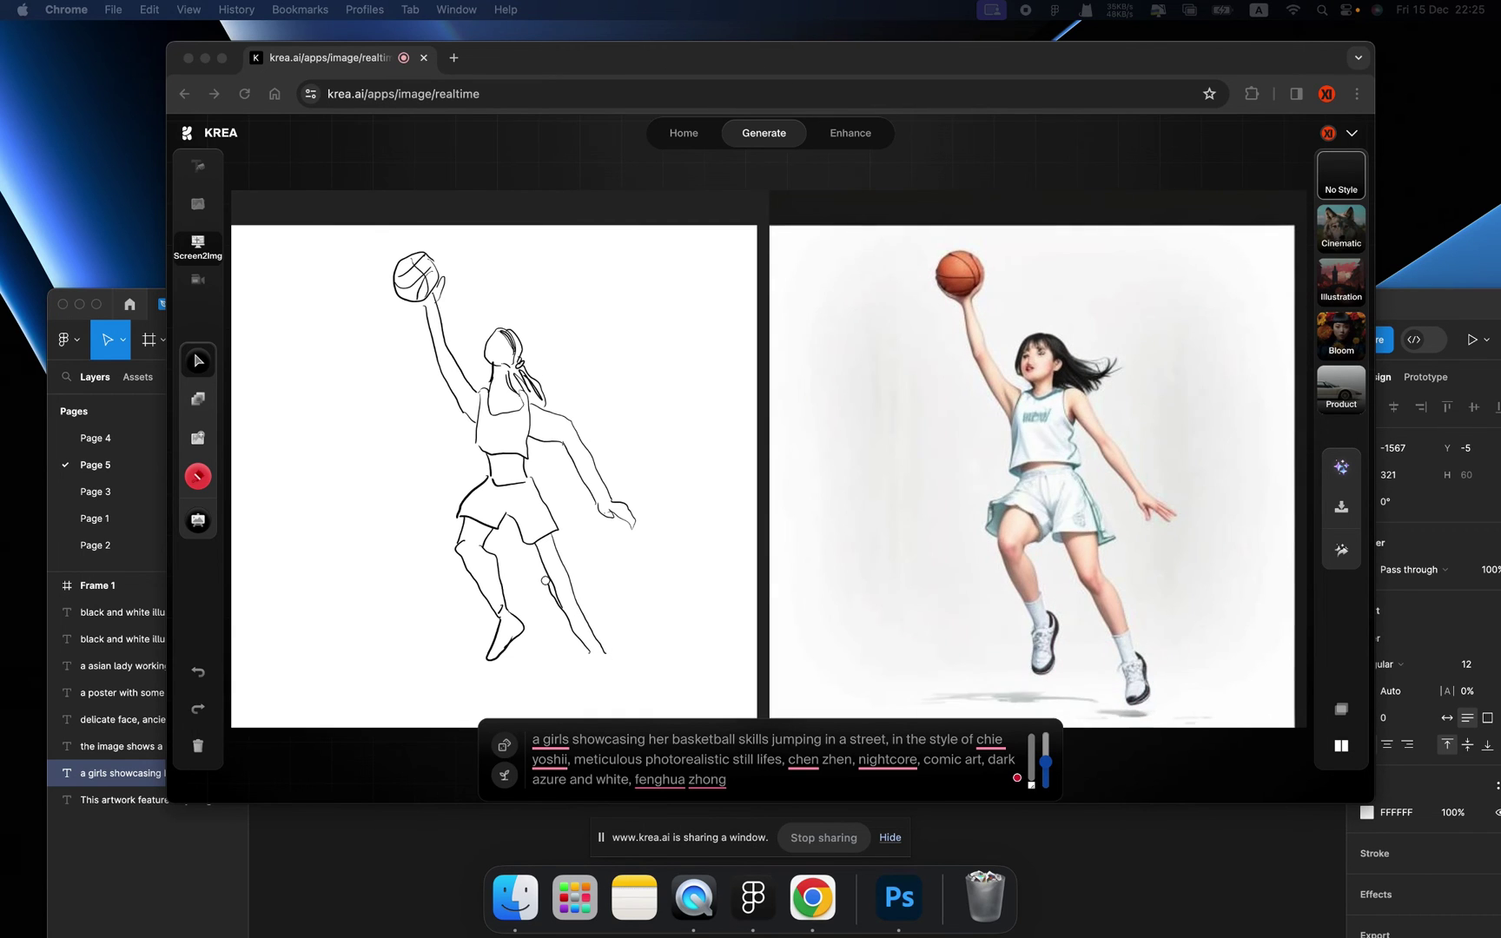
pyautogui.moveTo(562, 580); pyautogui.dragTo(556, 592)
pyautogui.moveTo(605, 654); pyautogui.dragTo(619, 691)
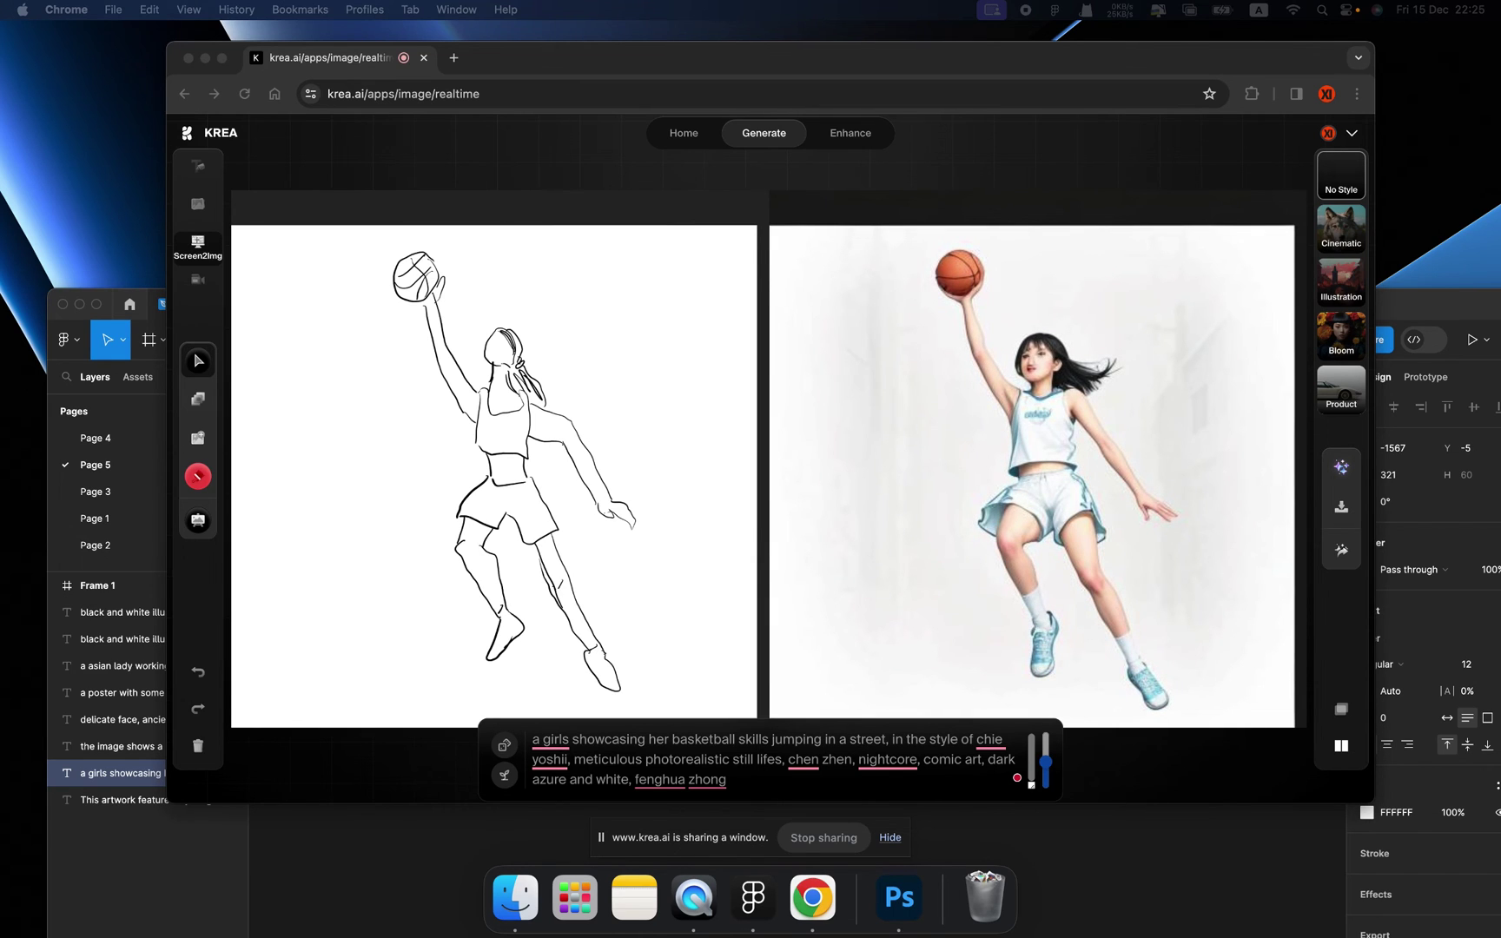
# - Sketch a basketball hoop with its net and a large backboard outline beside and behind the ball
pyautogui.moveTo(395, 309)
pyautogui.mouseDown()
pyautogui.moveTo(304, 296)
pyautogui.moveTo(401, 308)
pyautogui.moveTo(382, 399)
pyautogui.mouseUp()
pyautogui.moveTo(332, 307)
pyautogui.mouseDown()
pyautogui.moveTo(339, 393)
pyautogui.moveTo(371, 401)
pyautogui.mouseUp()
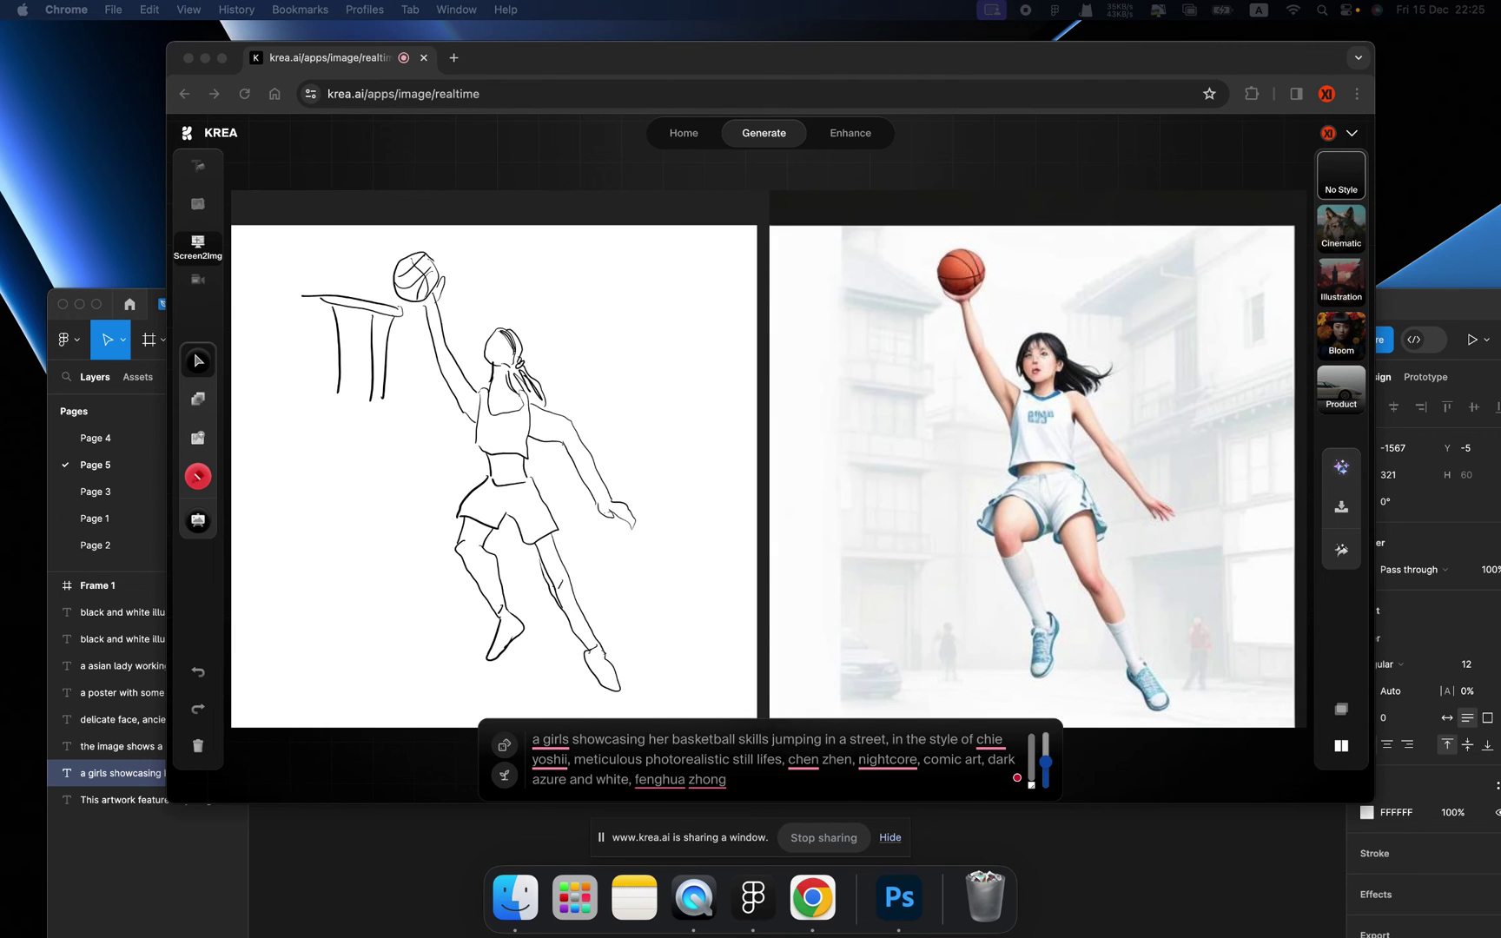
pyautogui.moveTo(351, 306)
pyautogui.mouseDown()
pyautogui.moveTo(356, 394)
pyautogui.moveTo(343, 355)
pyautogui.mouseUp()
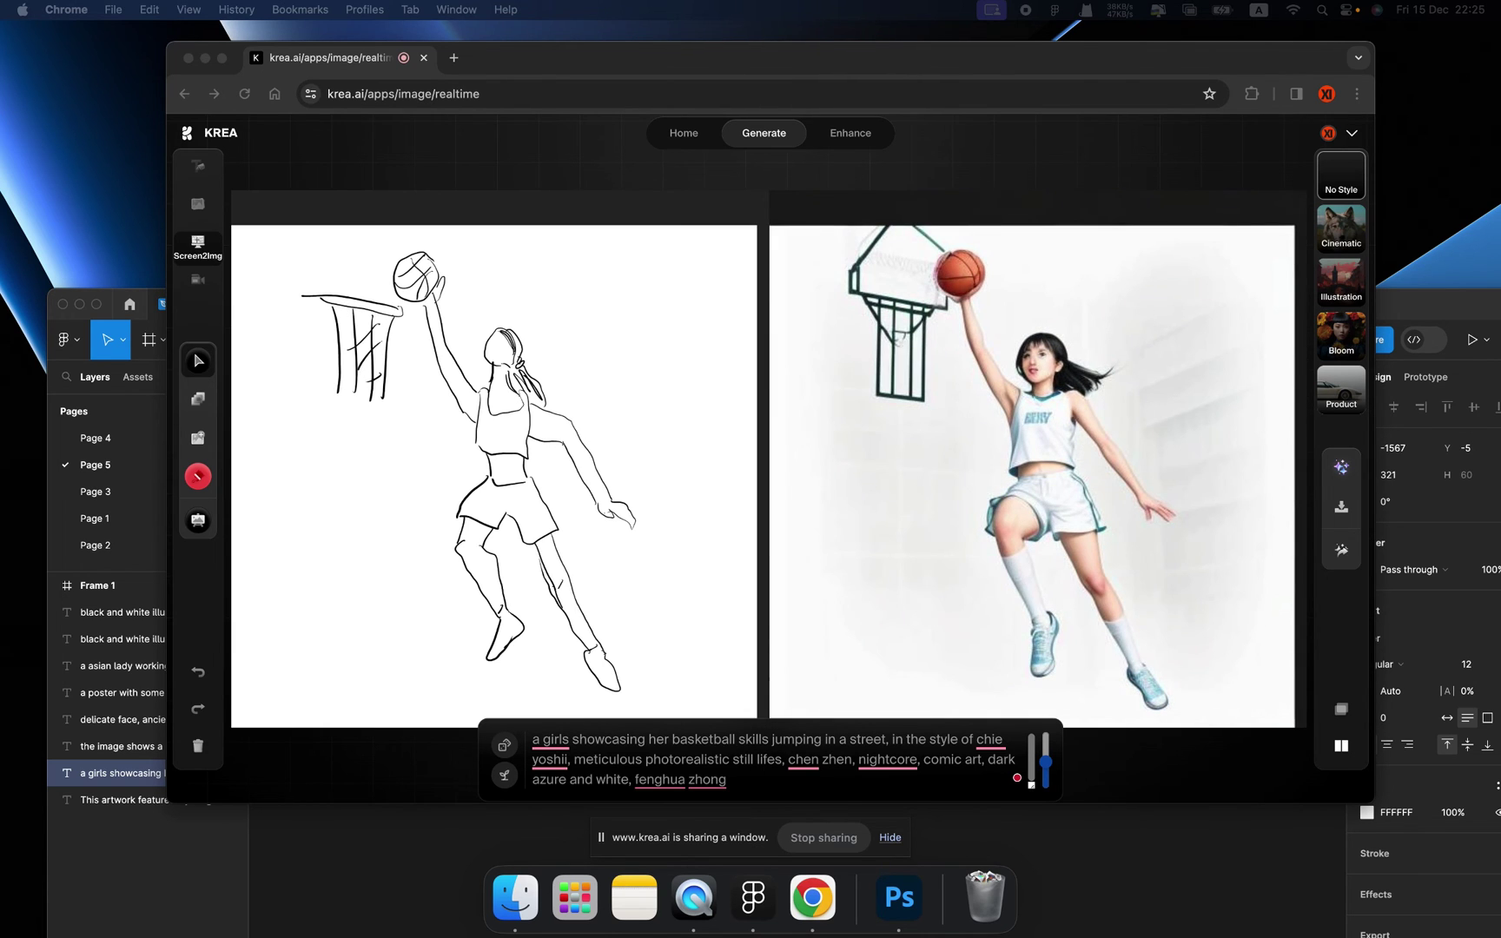
pyautogui.moveTo(303, 289); pyautogui.dragTo(318, 310)
pyautogui.moveTo(274, 242); pyautogui.dragTo(276, 298)
pyautogui.moveTo(473, 246)
pyautogui.mouseDown()
pyautogui.moveTo(448, 354)
pyautogui.moveTo(252, 354)
pyautogui.moveTo(247, 253)
pyautogui.mouseUp()
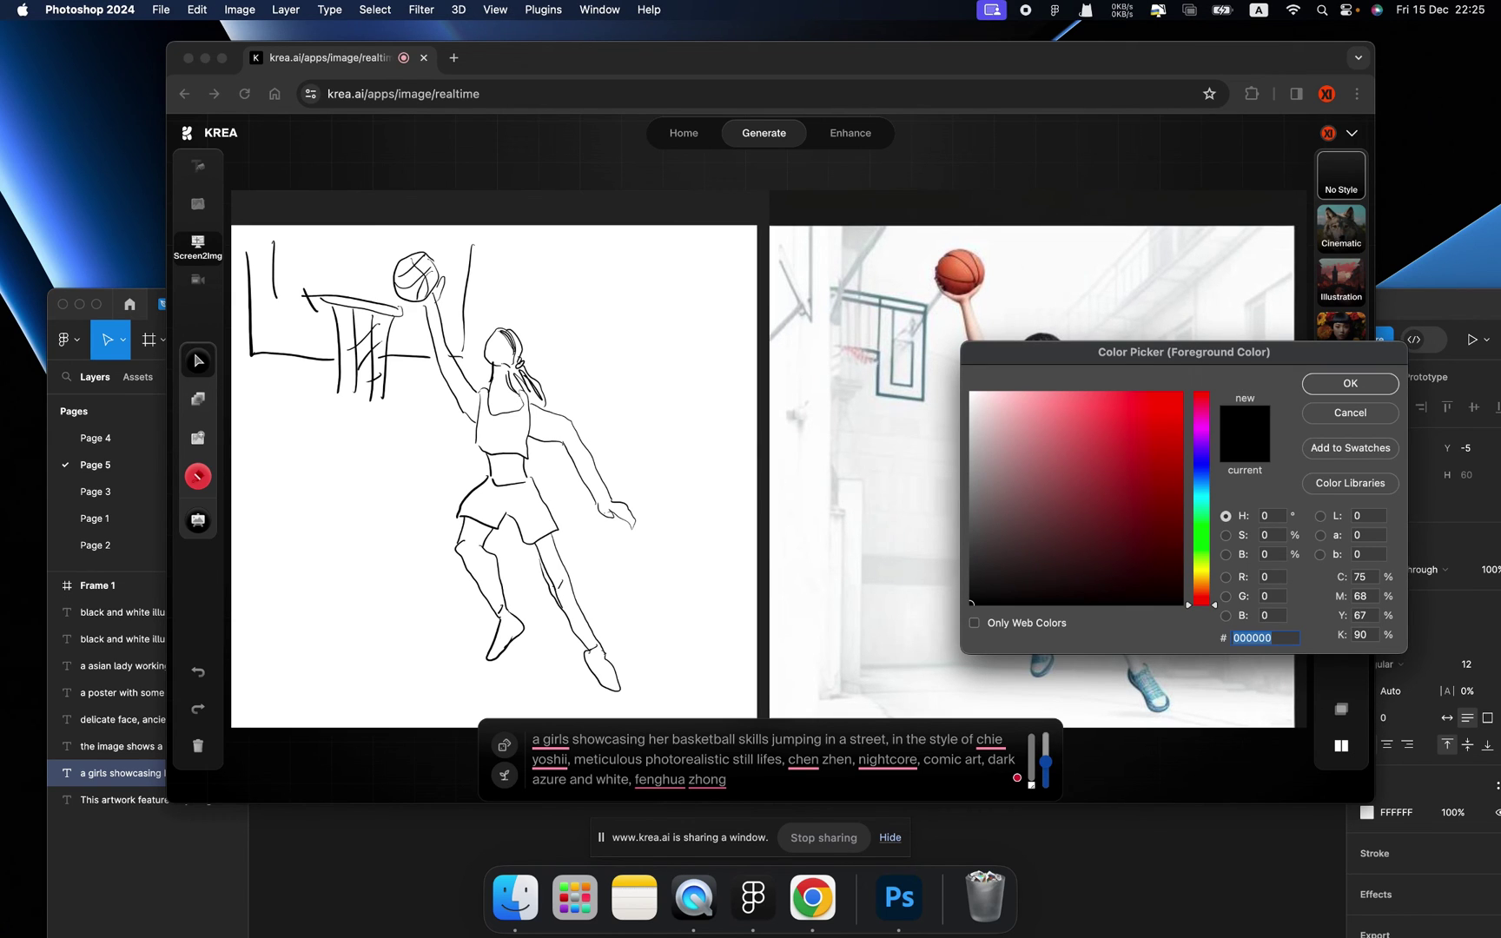
# - Pick a bright pinkish red foreground colour in Photoshop and paint the player's top with it
pyautogui.write('ffffff')
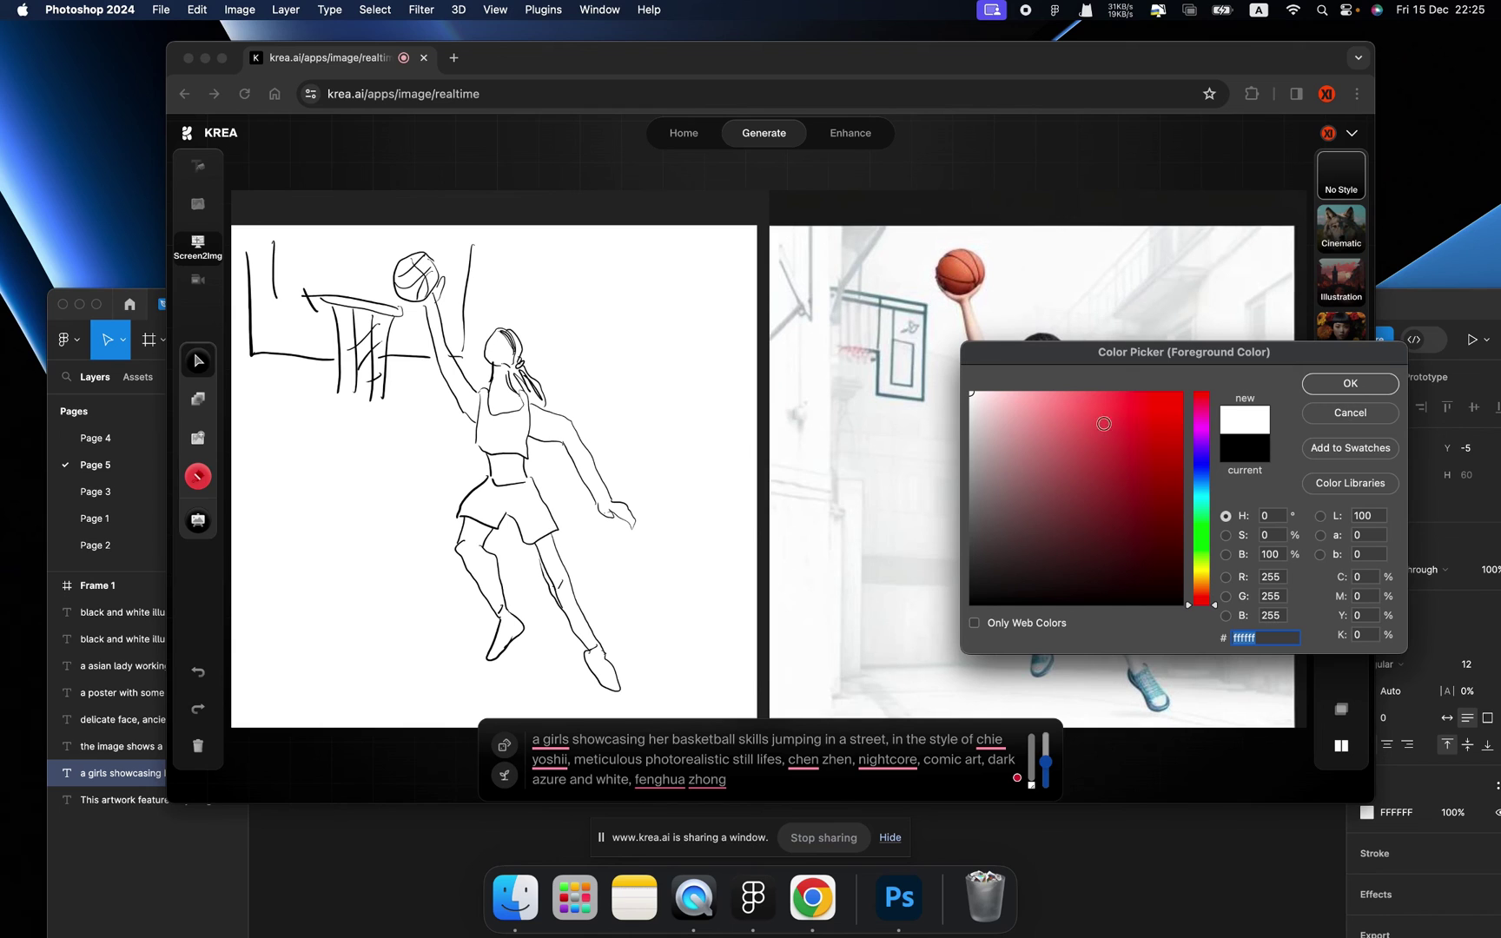
pyautogui.click(1102, 412)
pyautogui.click(1350, 383)
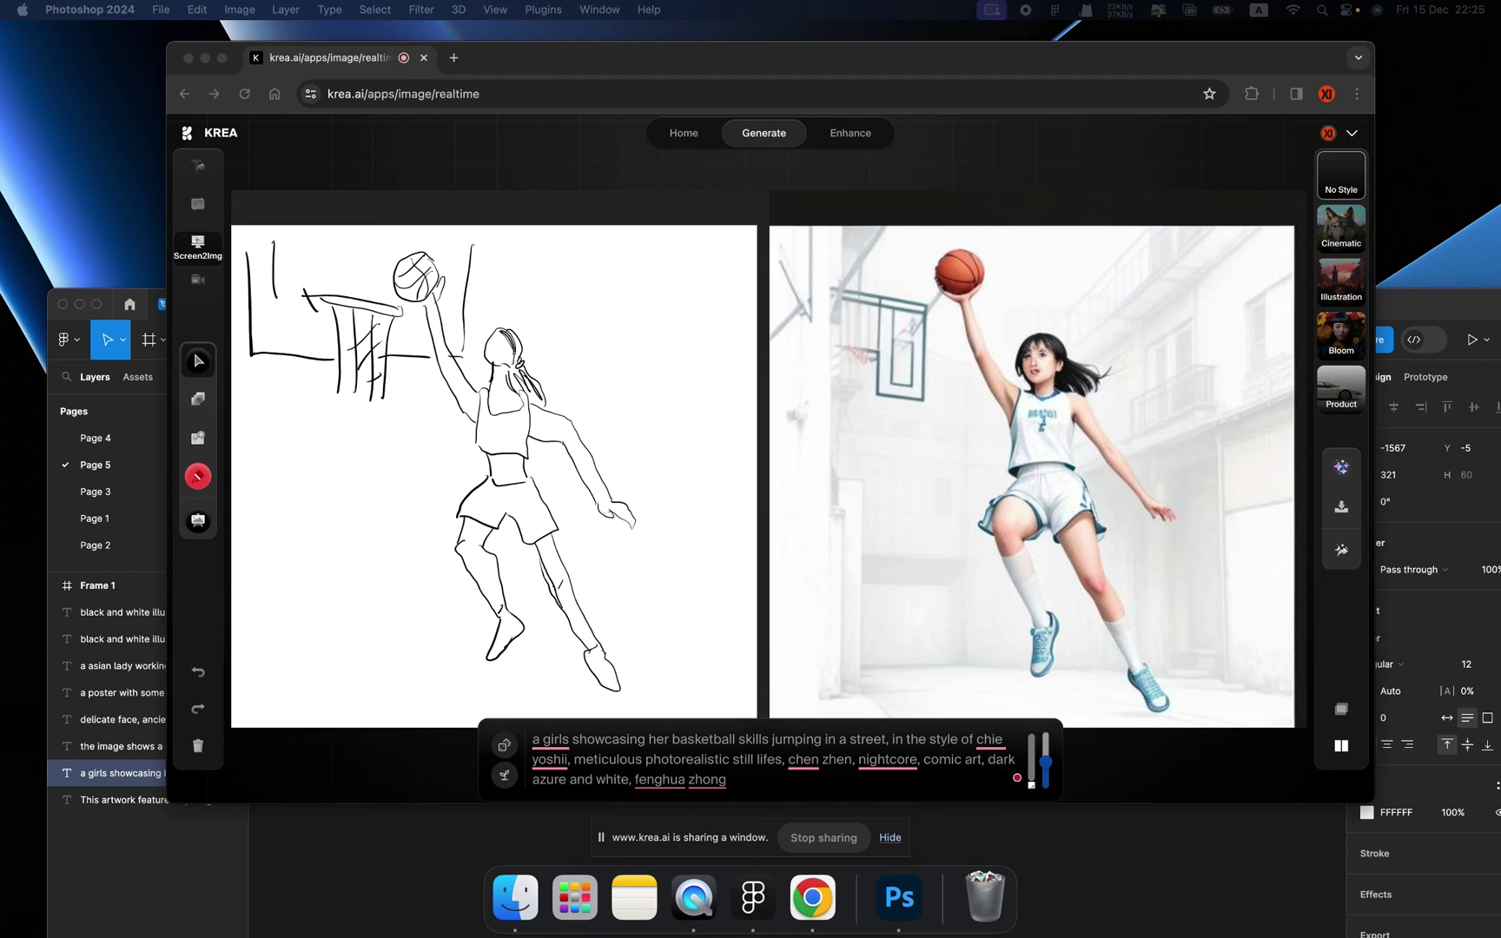
pyautogui.moveTo(524, 415)
pyautogui.mouseDown()
pyautogui.moveTo(521, 436)
pyautogui.moveTo(506, 414)
pyautogui.moveTo(511, 434)
pyautogui.moveTo(479, 438)
pyautogui.mouseUp()
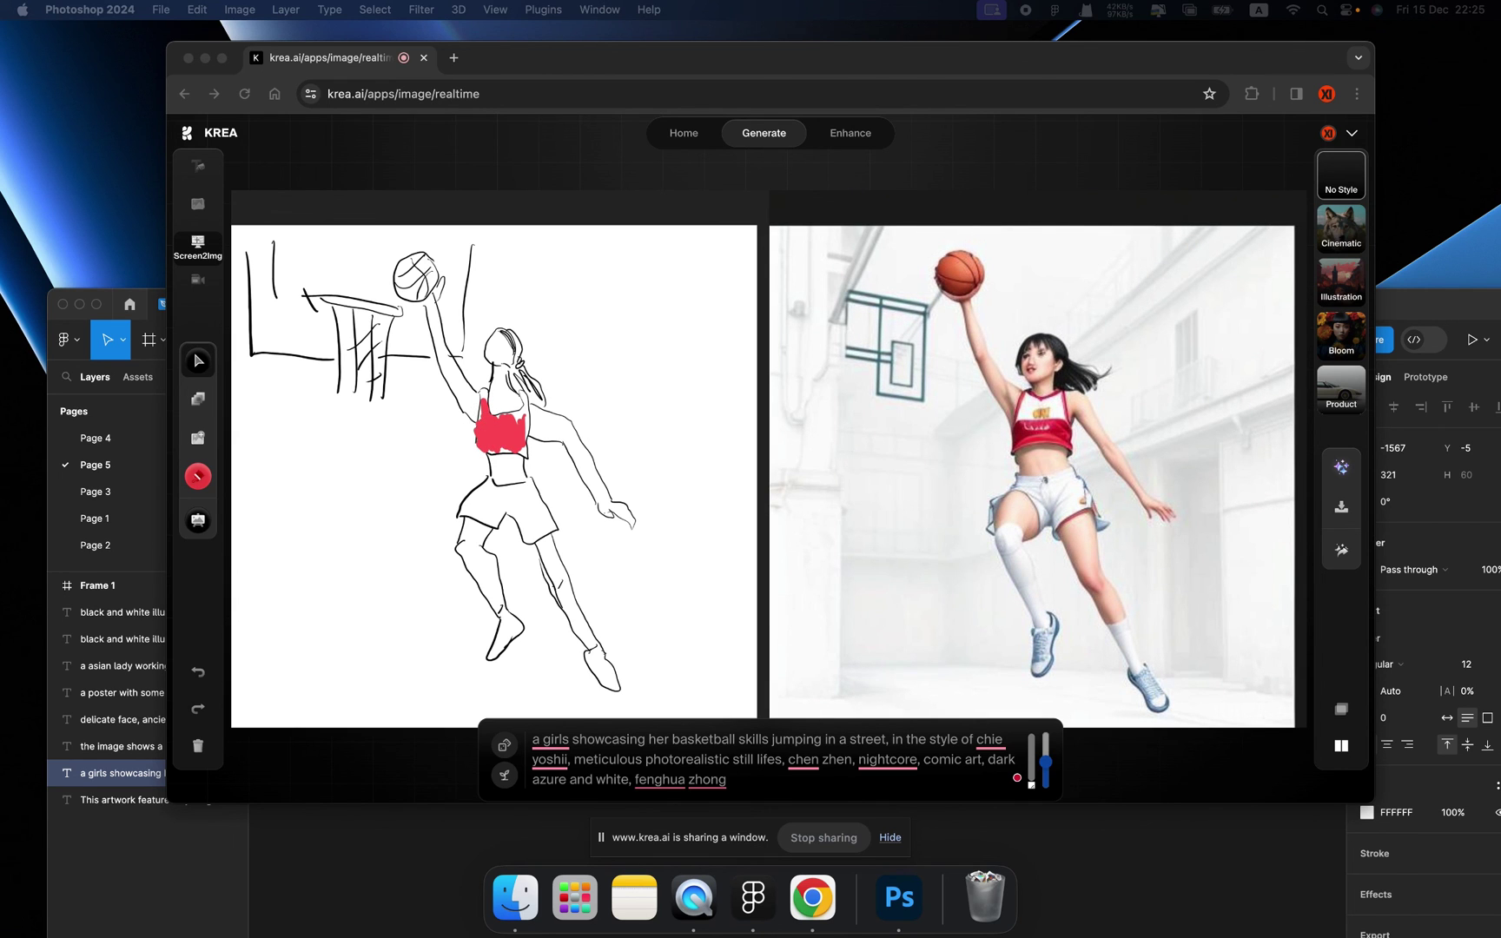